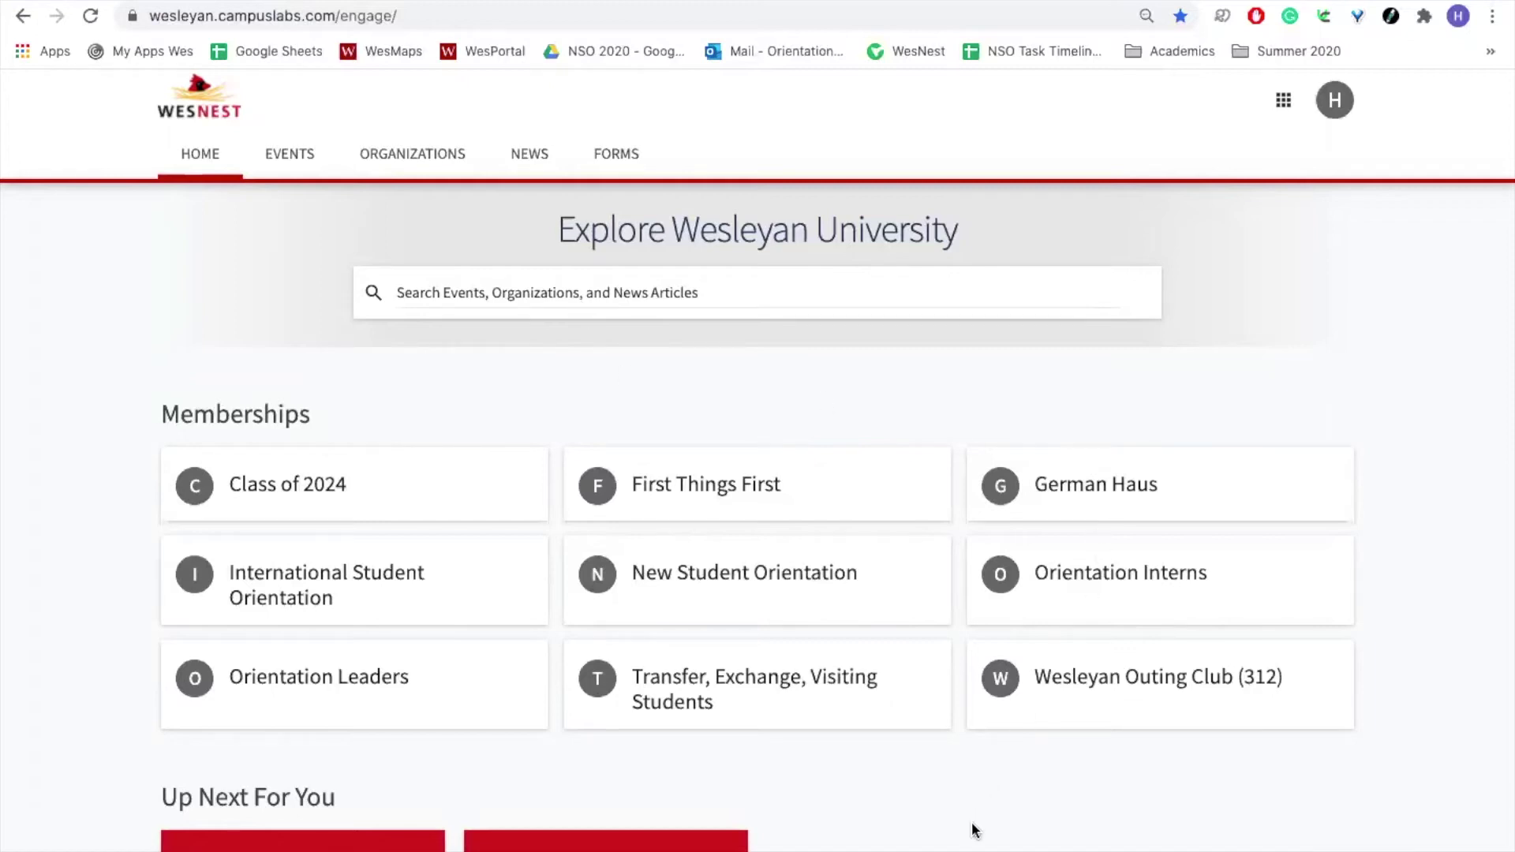
Step: Look through the home page's Memberships, Up Next For You, All Events, Latest News and Paths sections
scroll(972, 822, "down", 6)
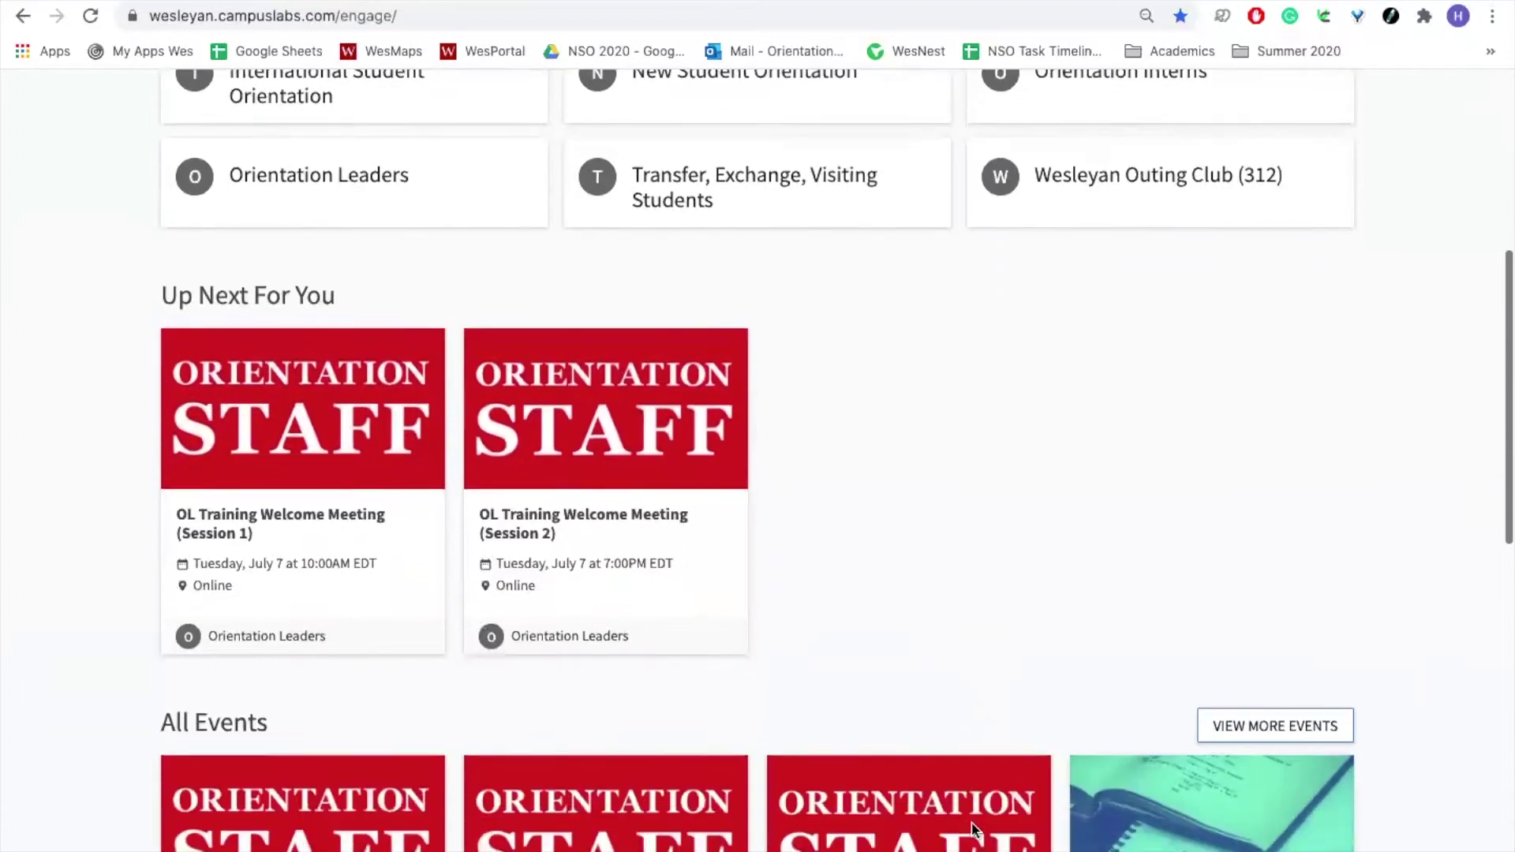
scroll(972, 829, "down", 4)
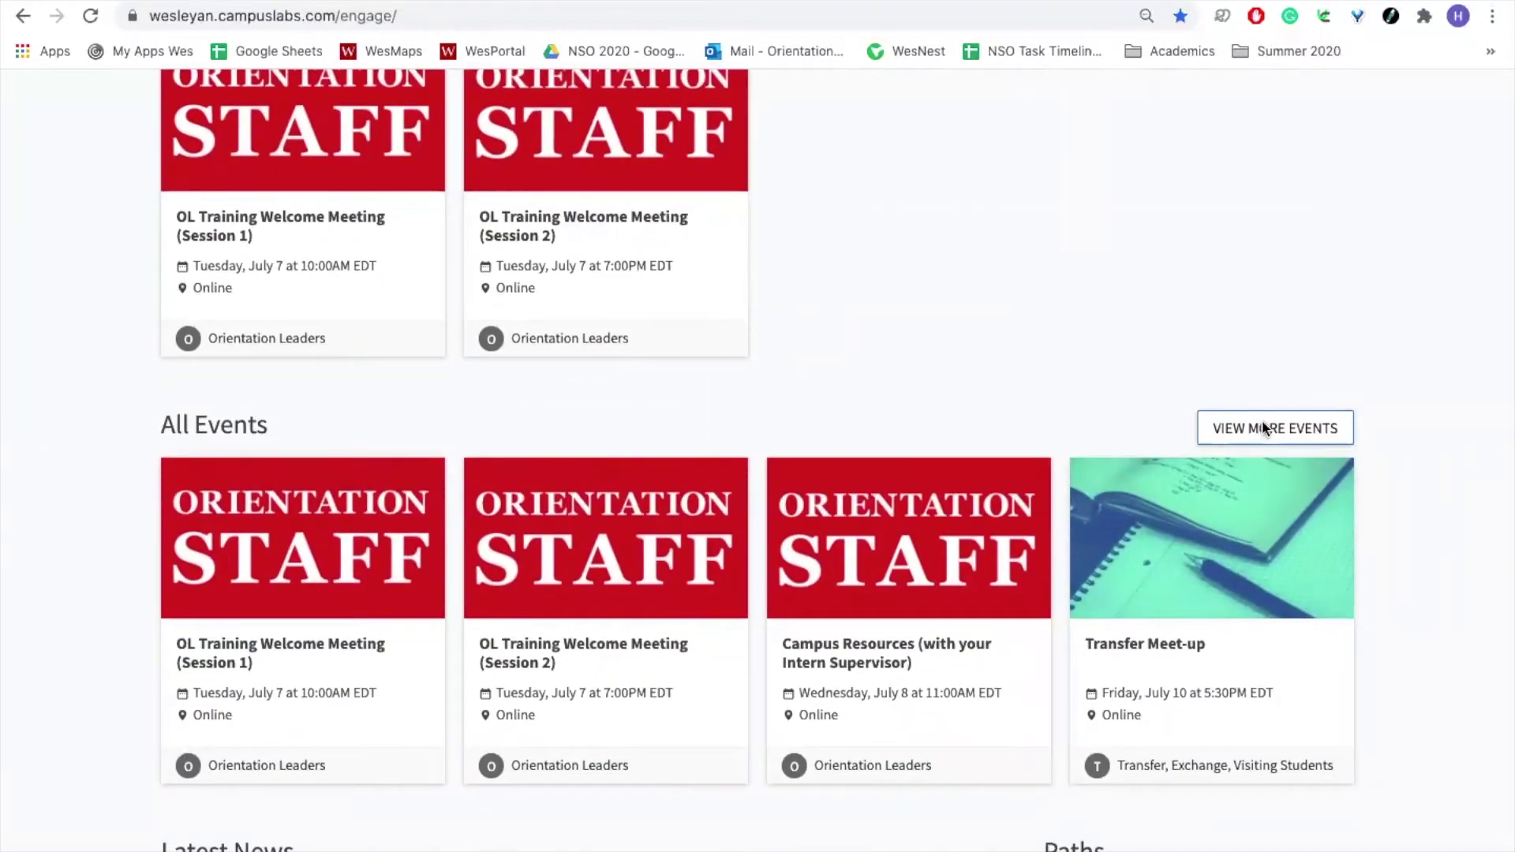
scroll(1097, 280, "up", 8)
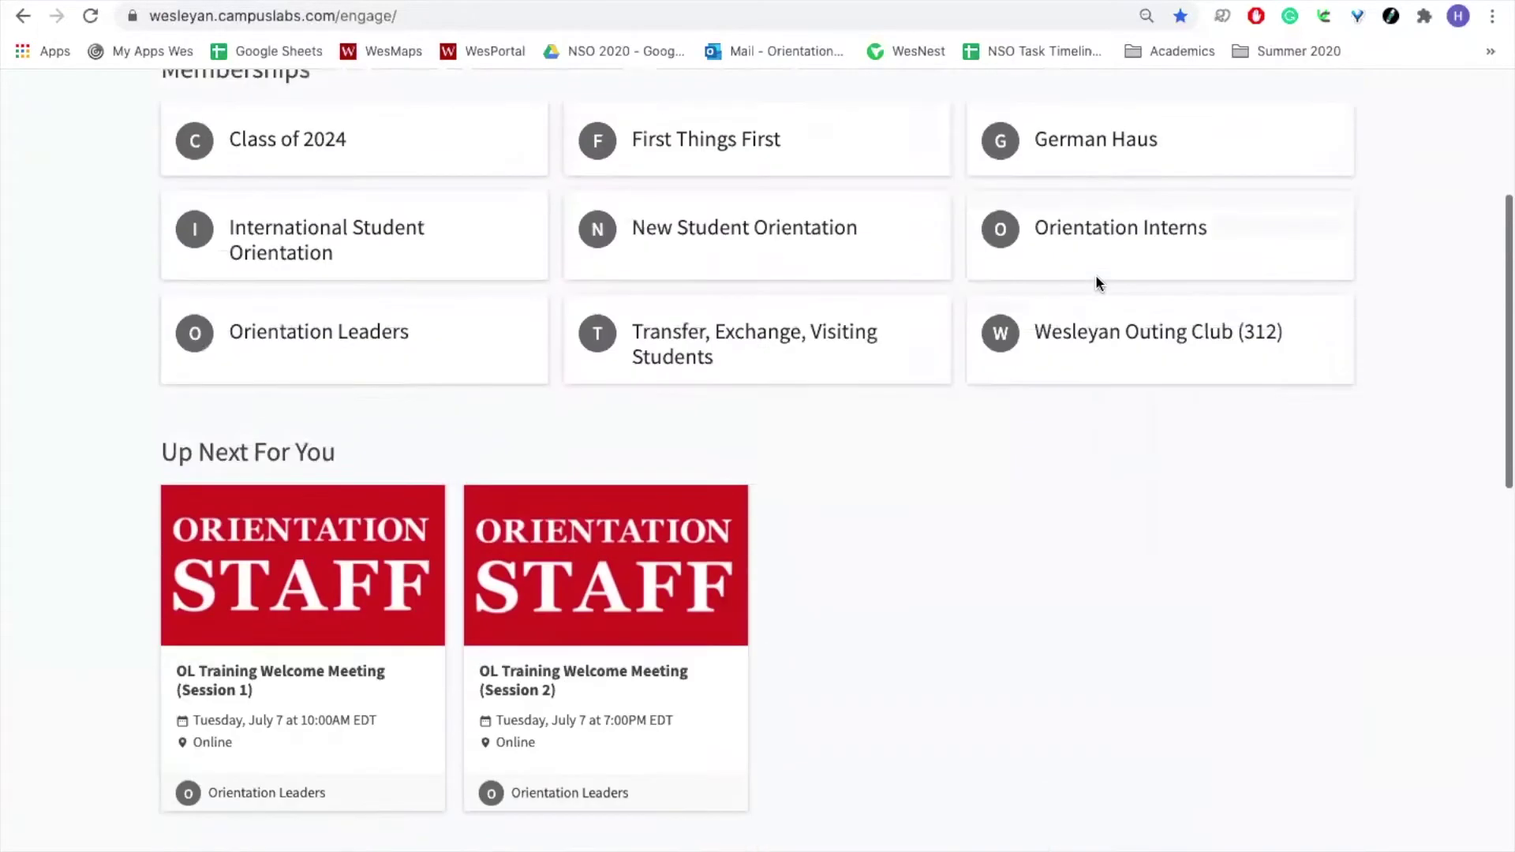
scroll(1097, 280, "up", 2)
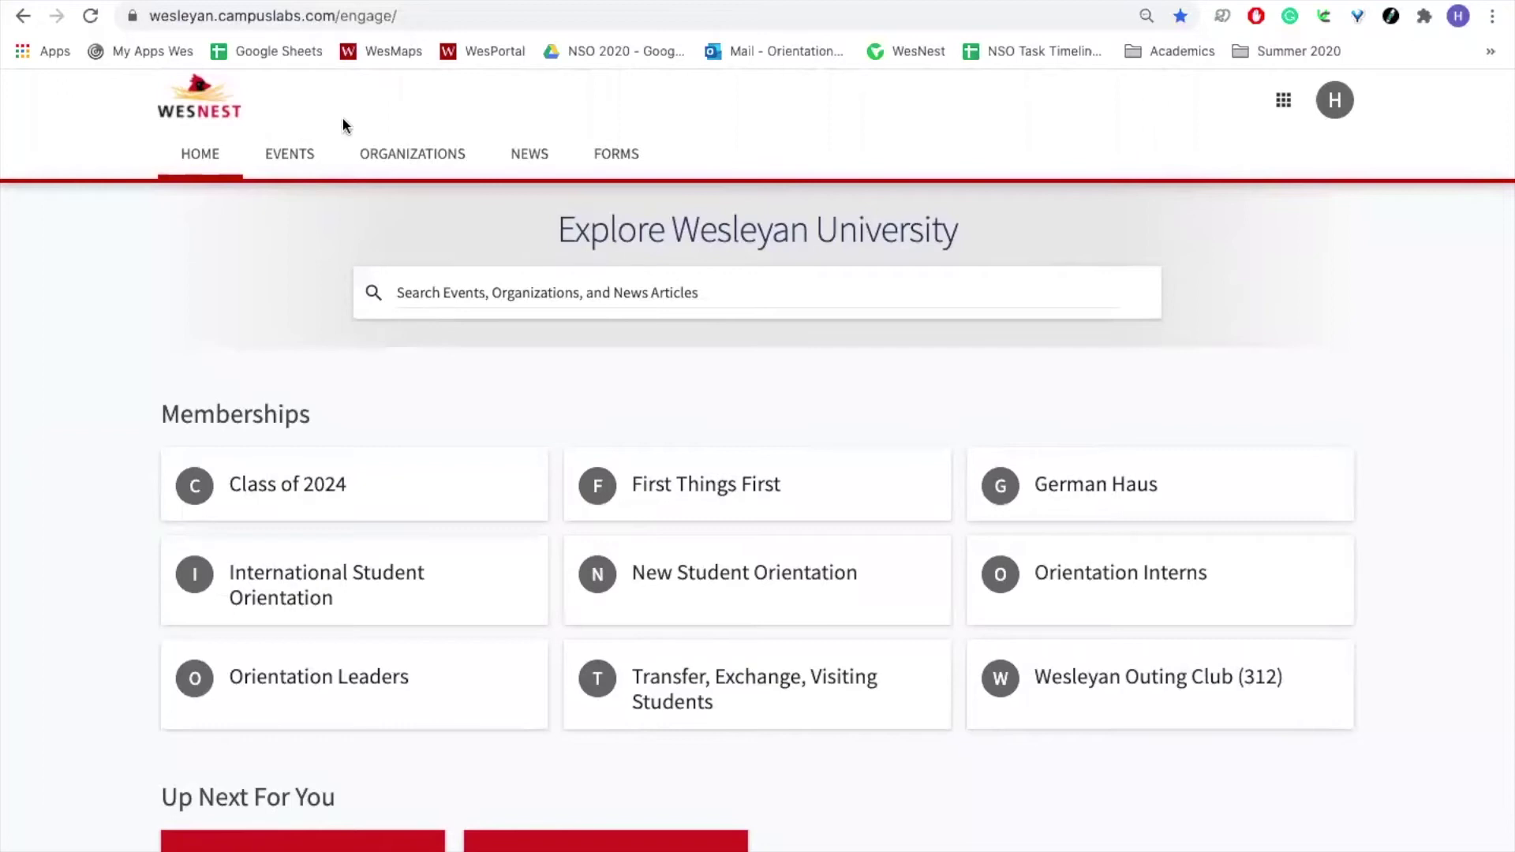
scroll(1094, 652, "down", 6)
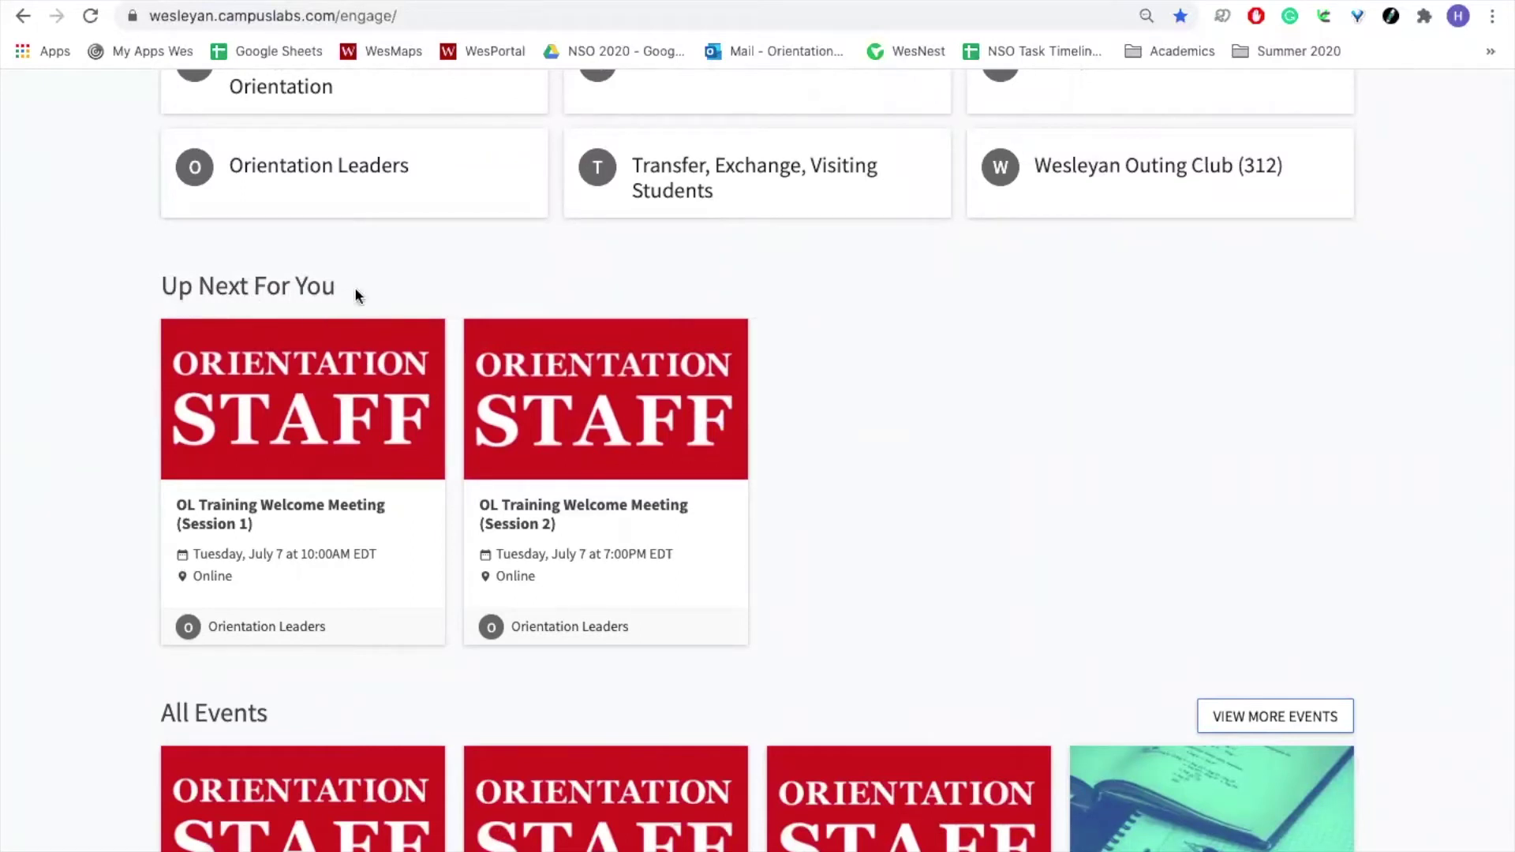
scroll(1082, 563, "down", 3)
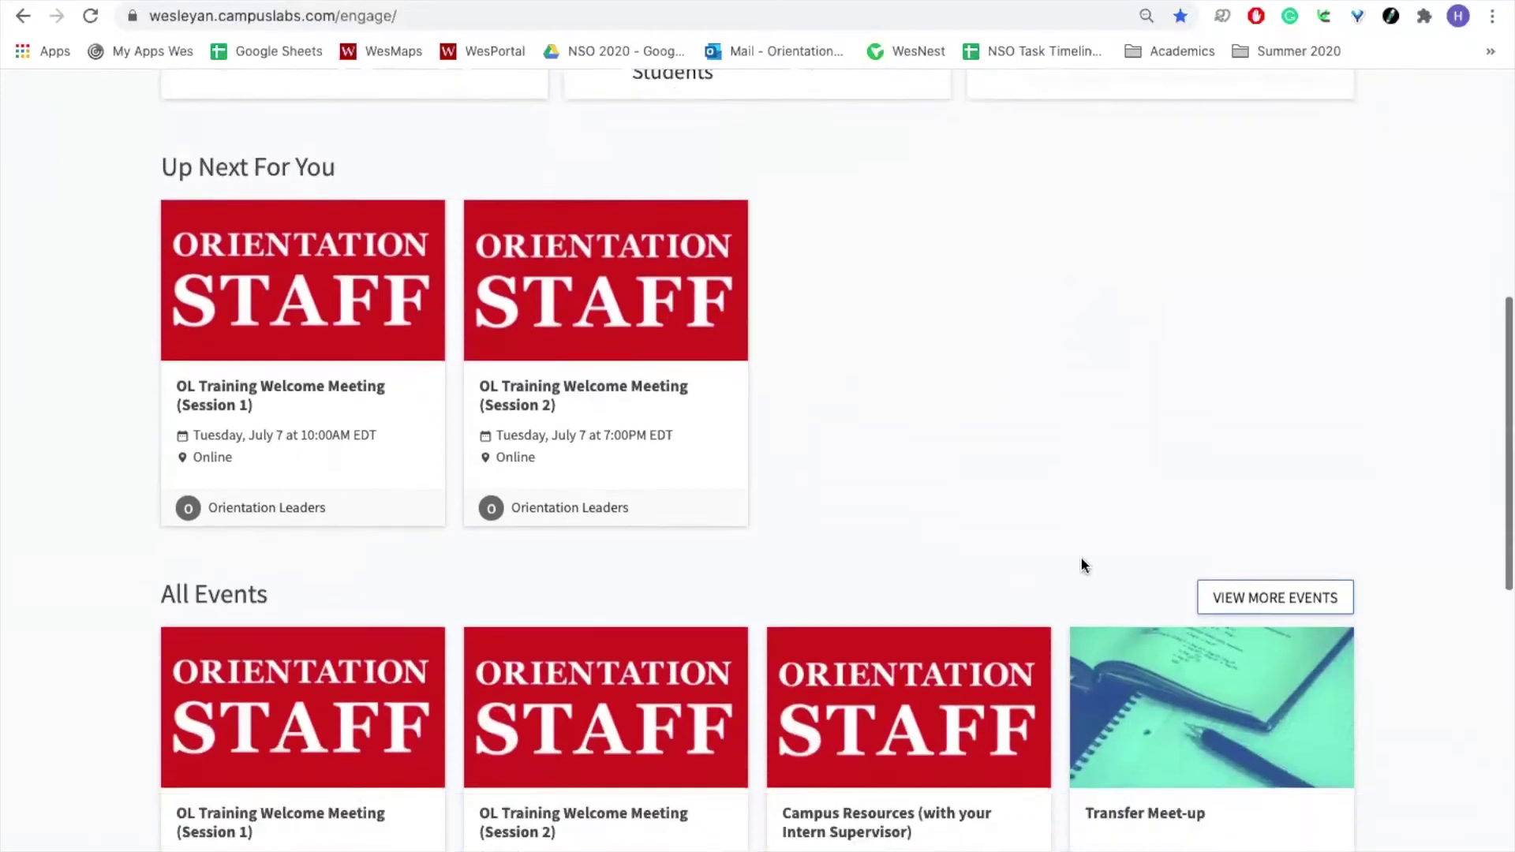
scroll(1081, 557, "down", 4)
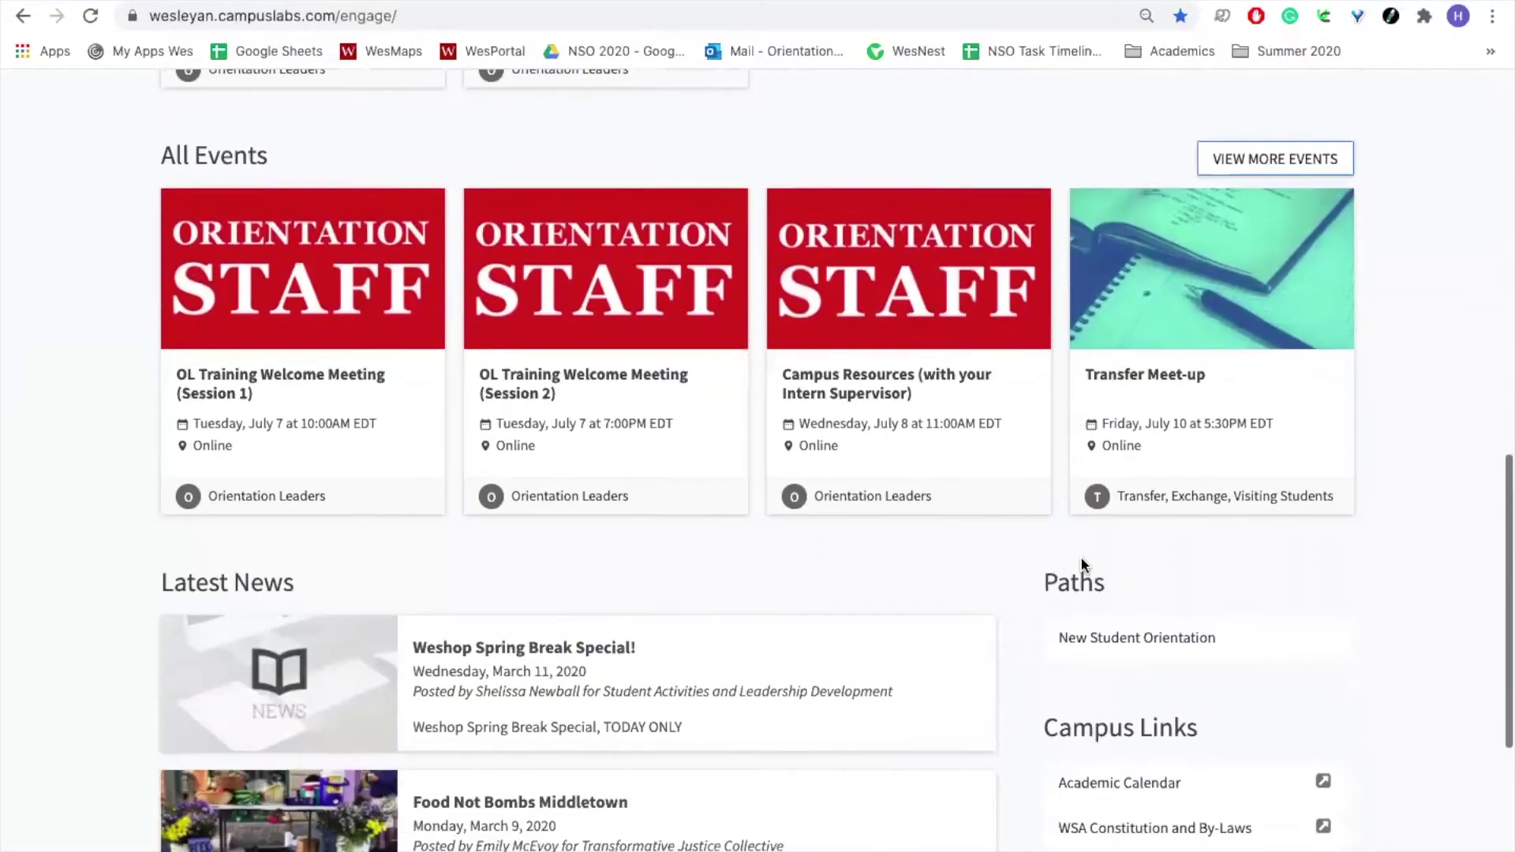
scroll(1082, 556, "down", 3)
scroll(1081, 556, "down", 1)
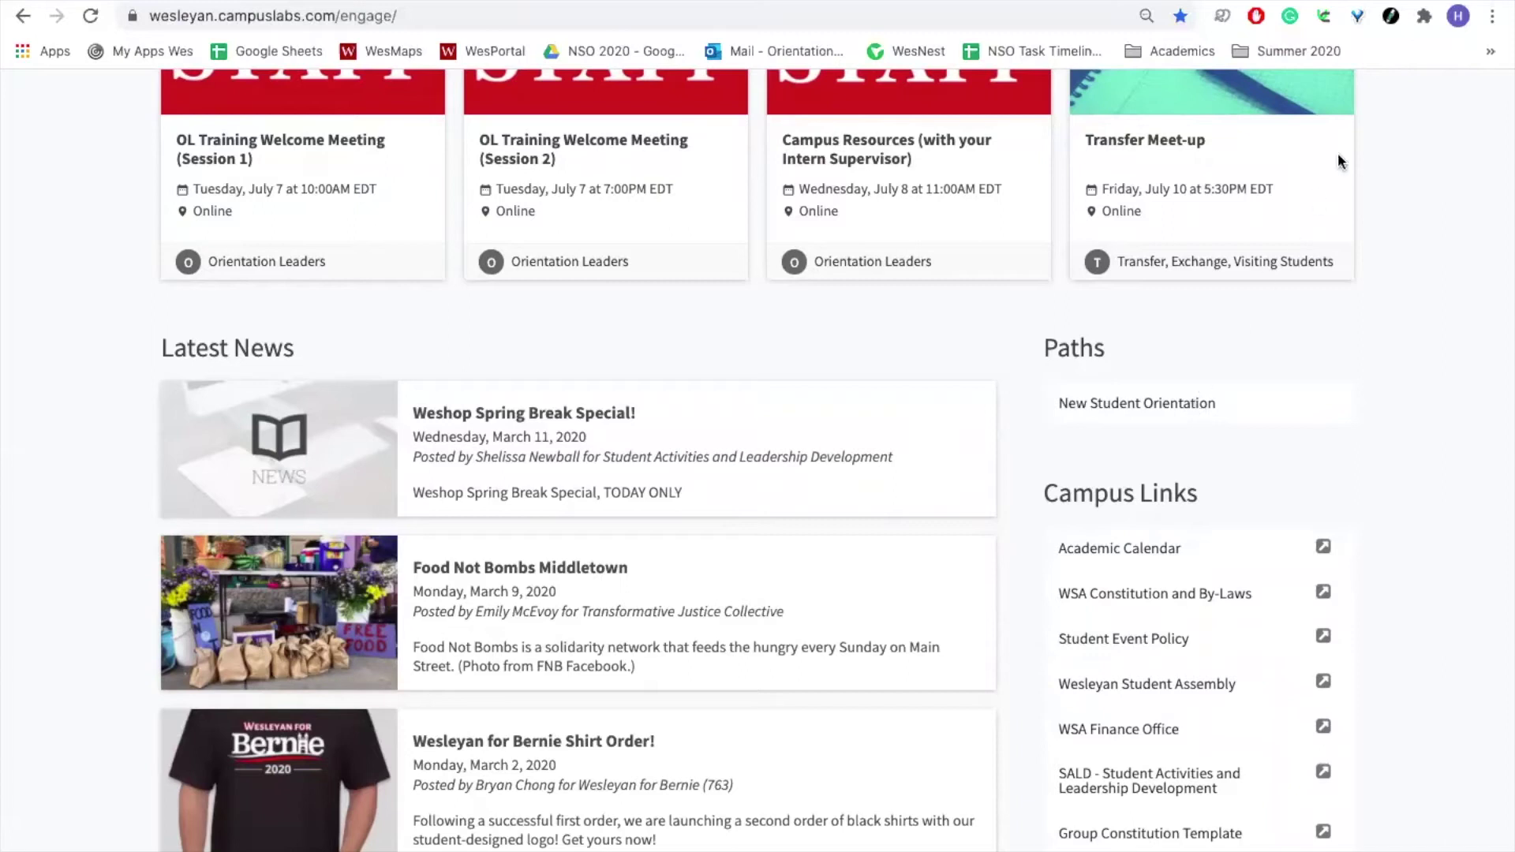
Step: Open the account menu to locate the Paths entry, and close it again
scroll(1380, 180, "up", 15)
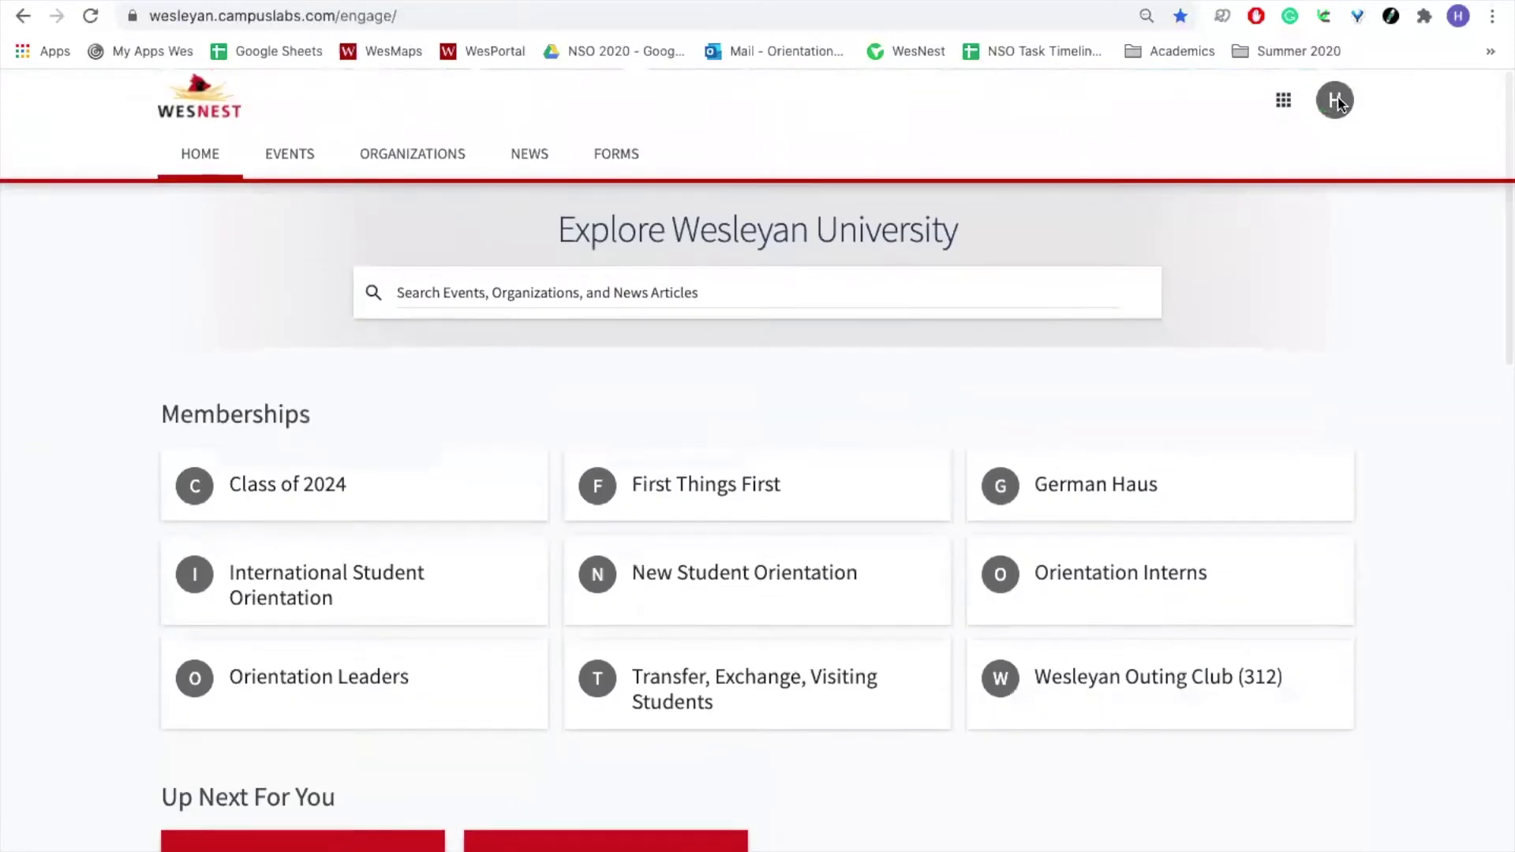
left_click(1334, 101)
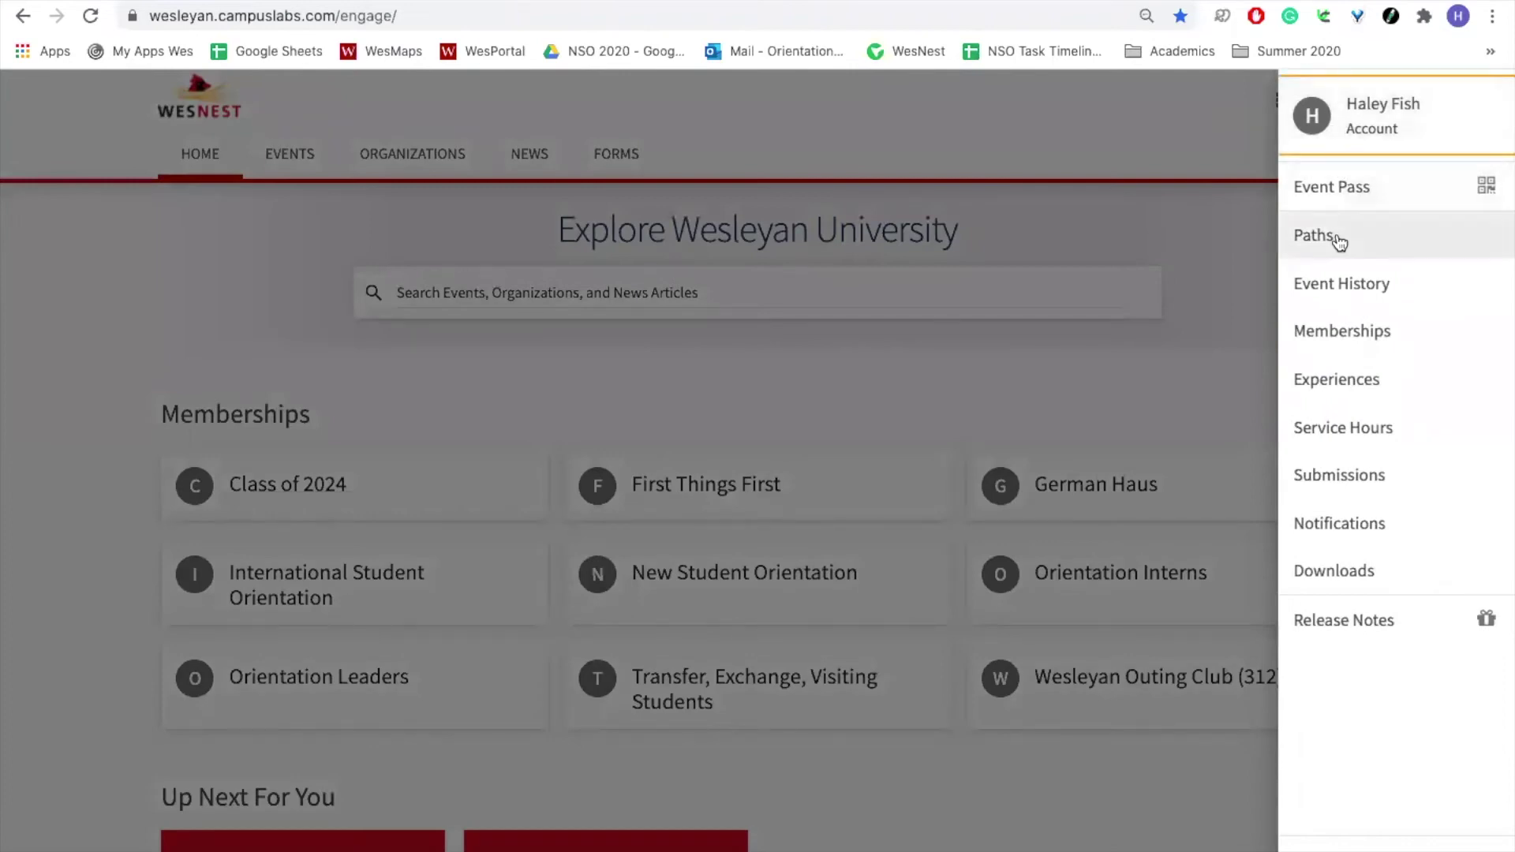
left_click(1120, 780)
Step: Open the New Student Orientation path from the Paths section of the home page
scroll(1119, 779, "down", 15)
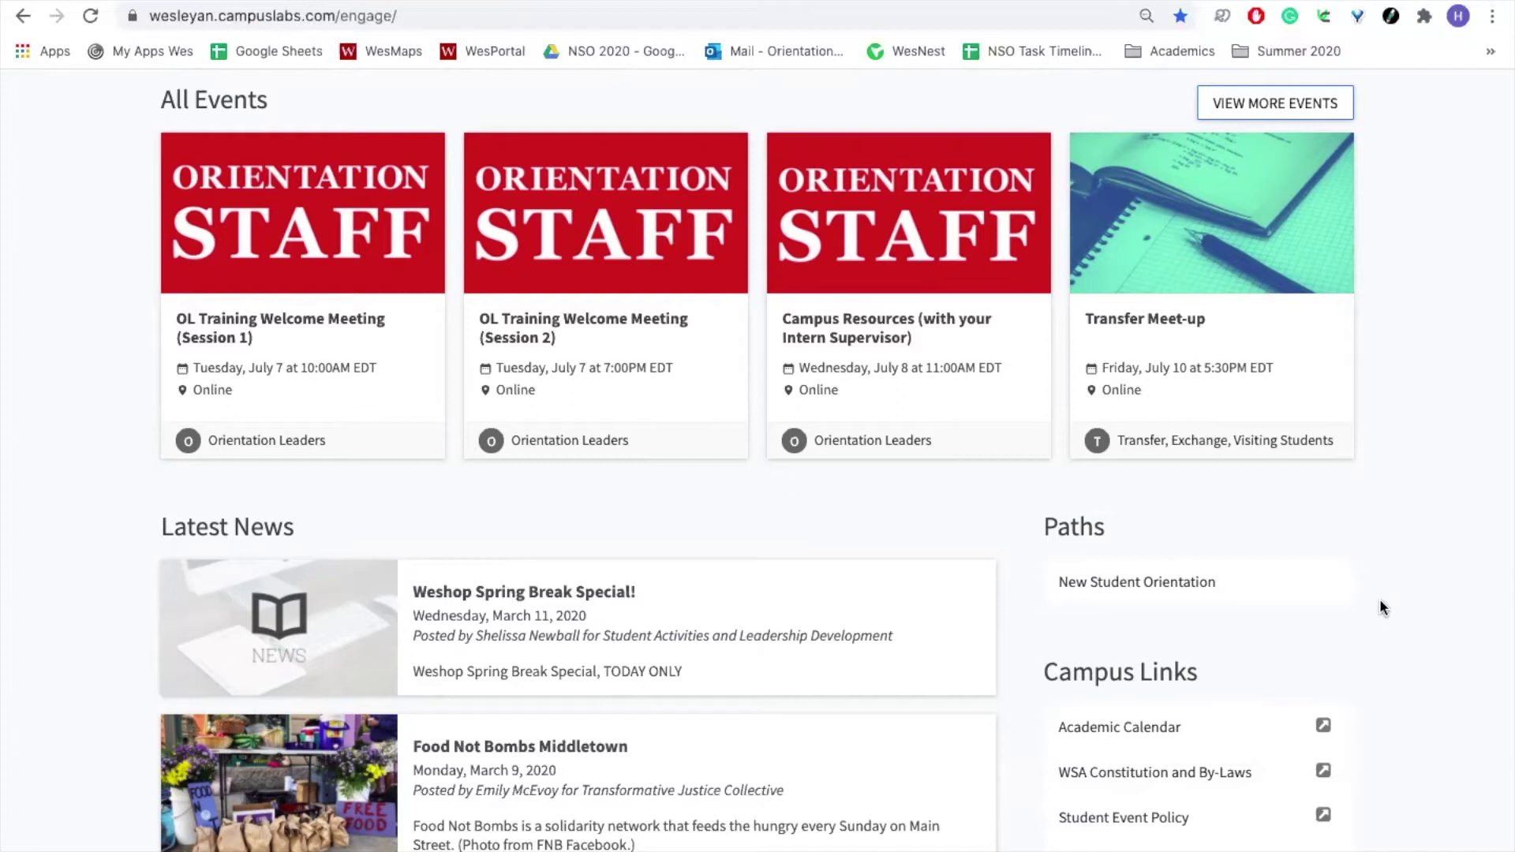
left_click(1160, 593)
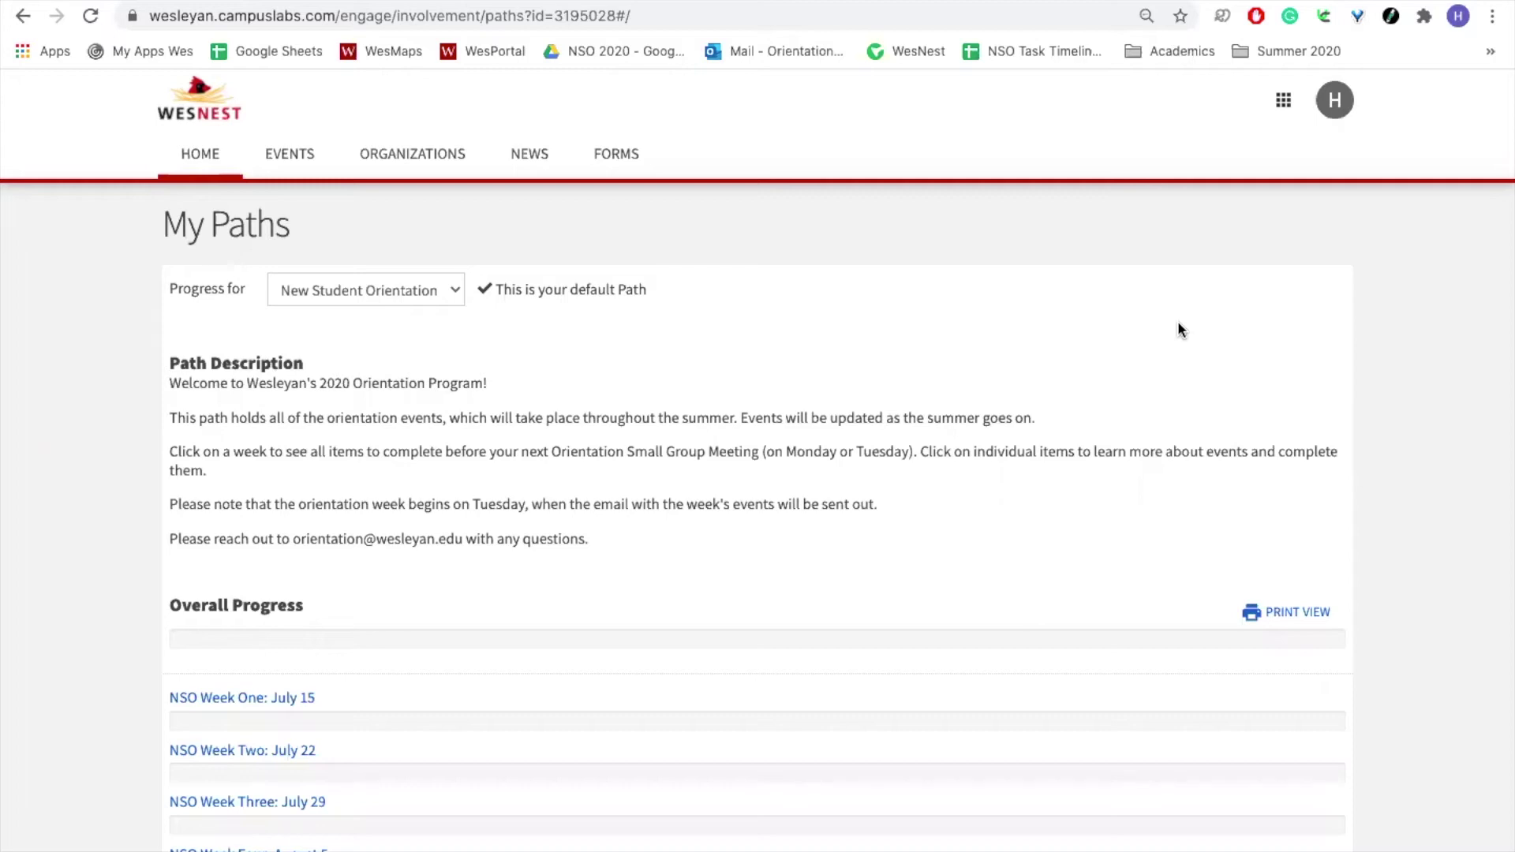
Step: Open the NSO Week One item "Learn the Wesleyan Fight Song" and expand its full description
scroll(902, 552, "down", 5)
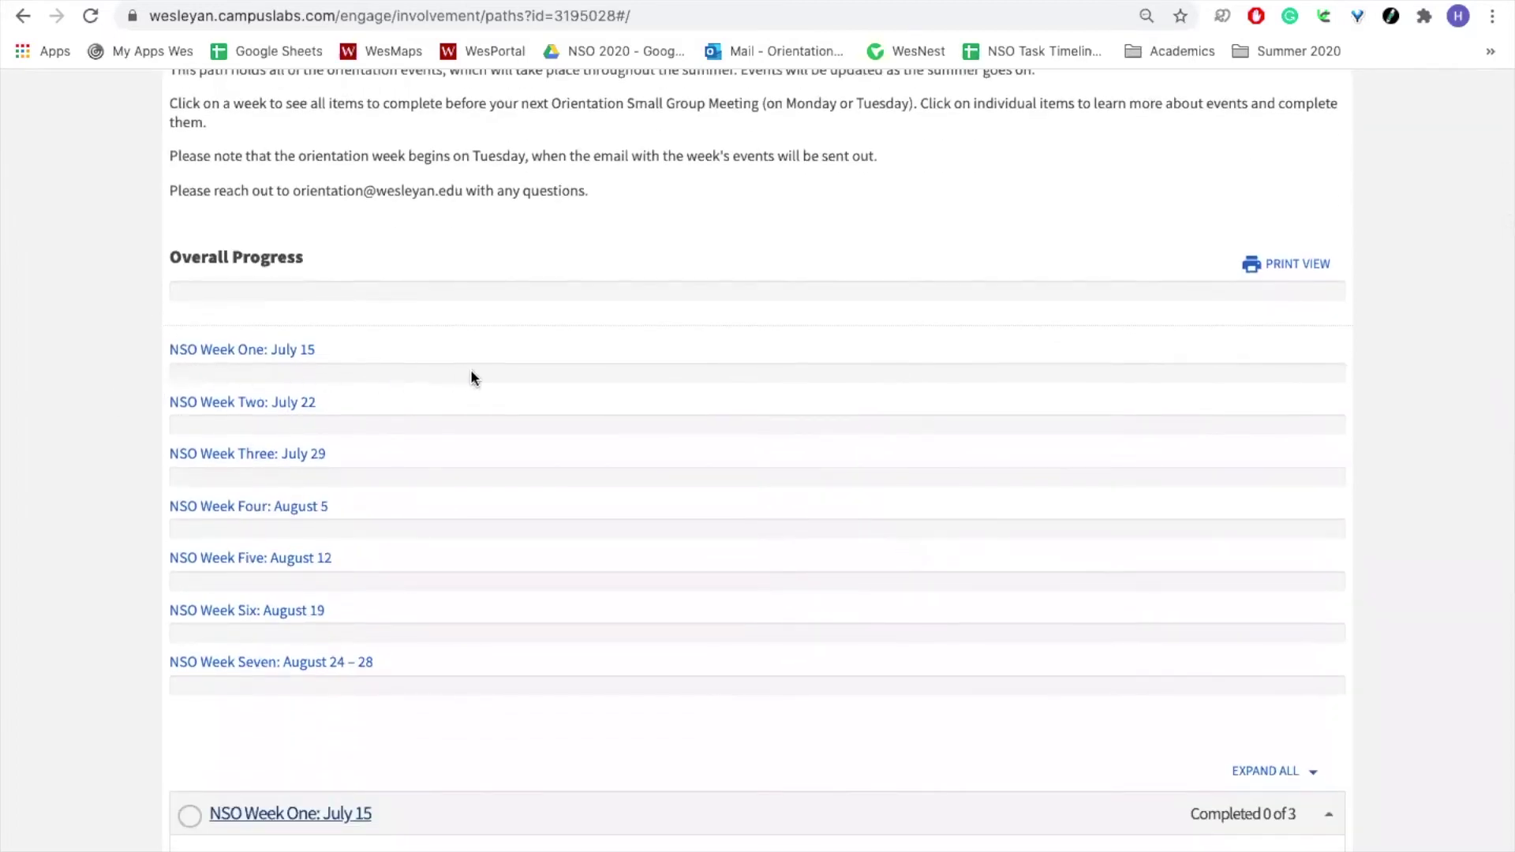
scroll(471, 373, "down", 6)
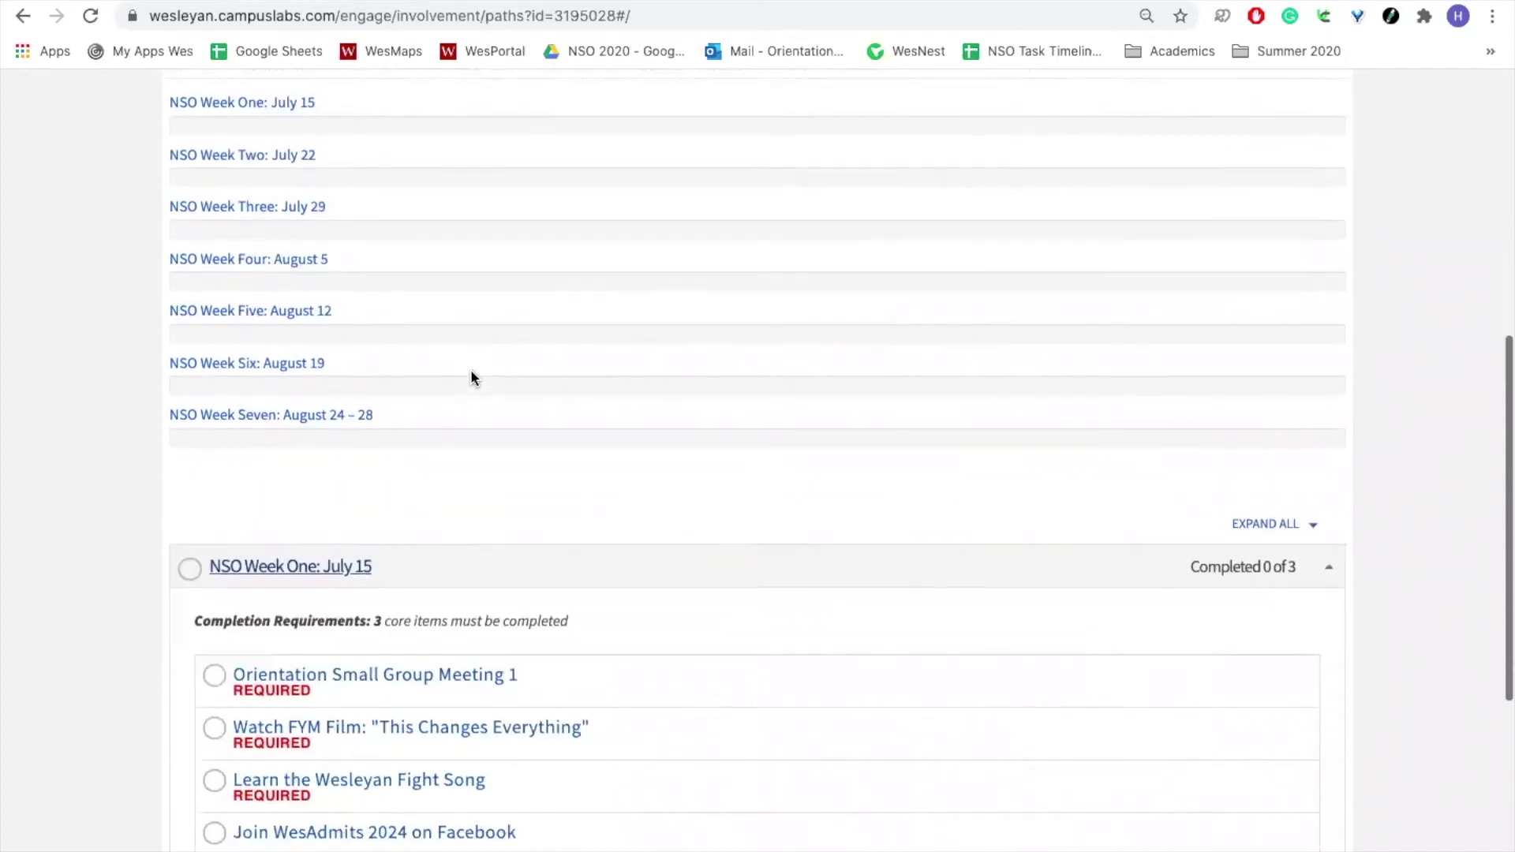
scroll(471, 372, "down", 3)
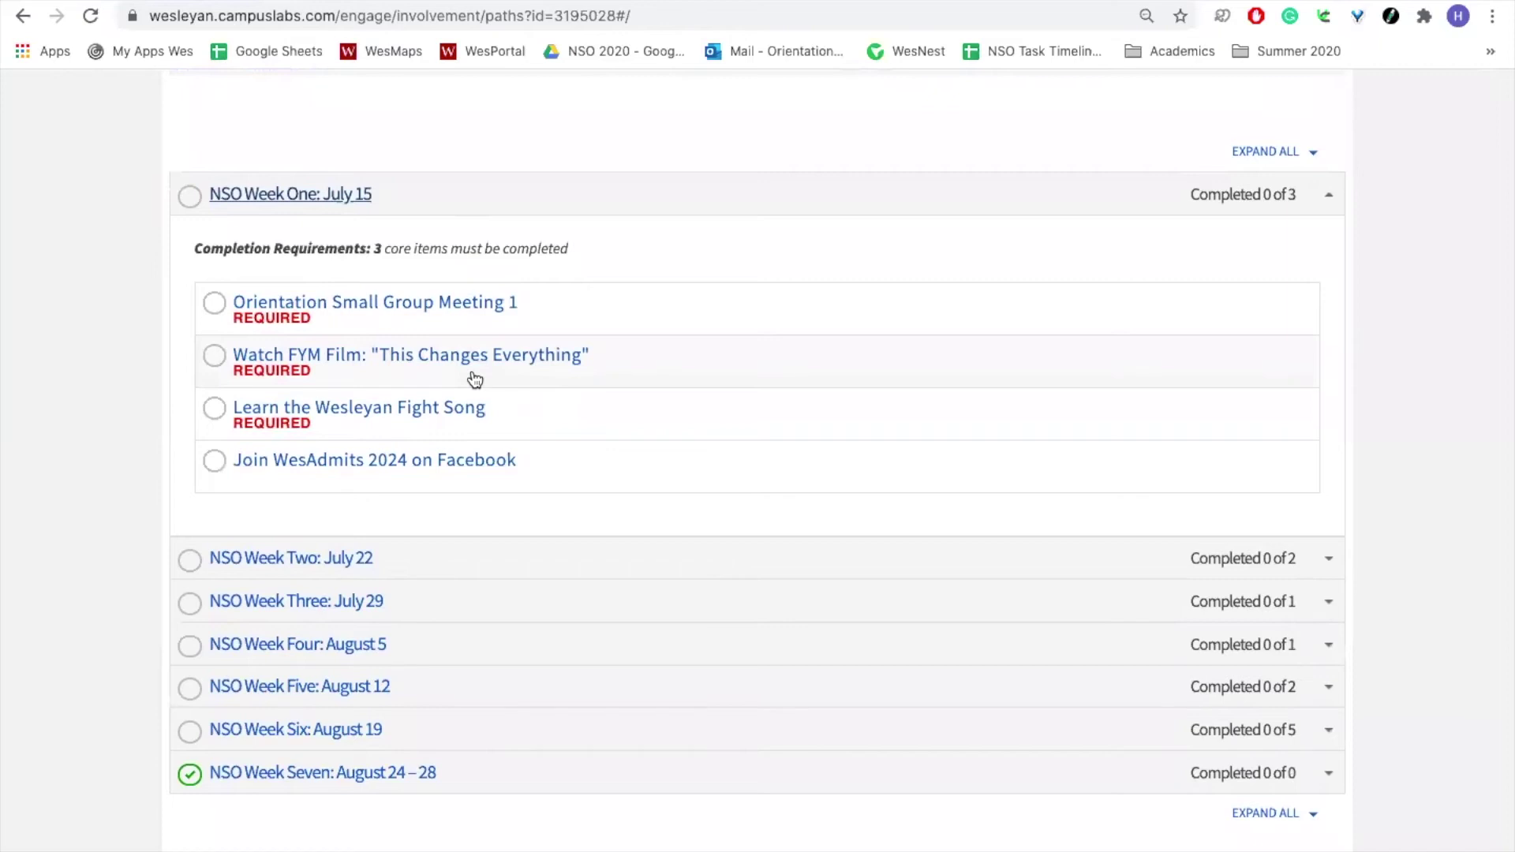
scroll(475, 379, "down", 1)
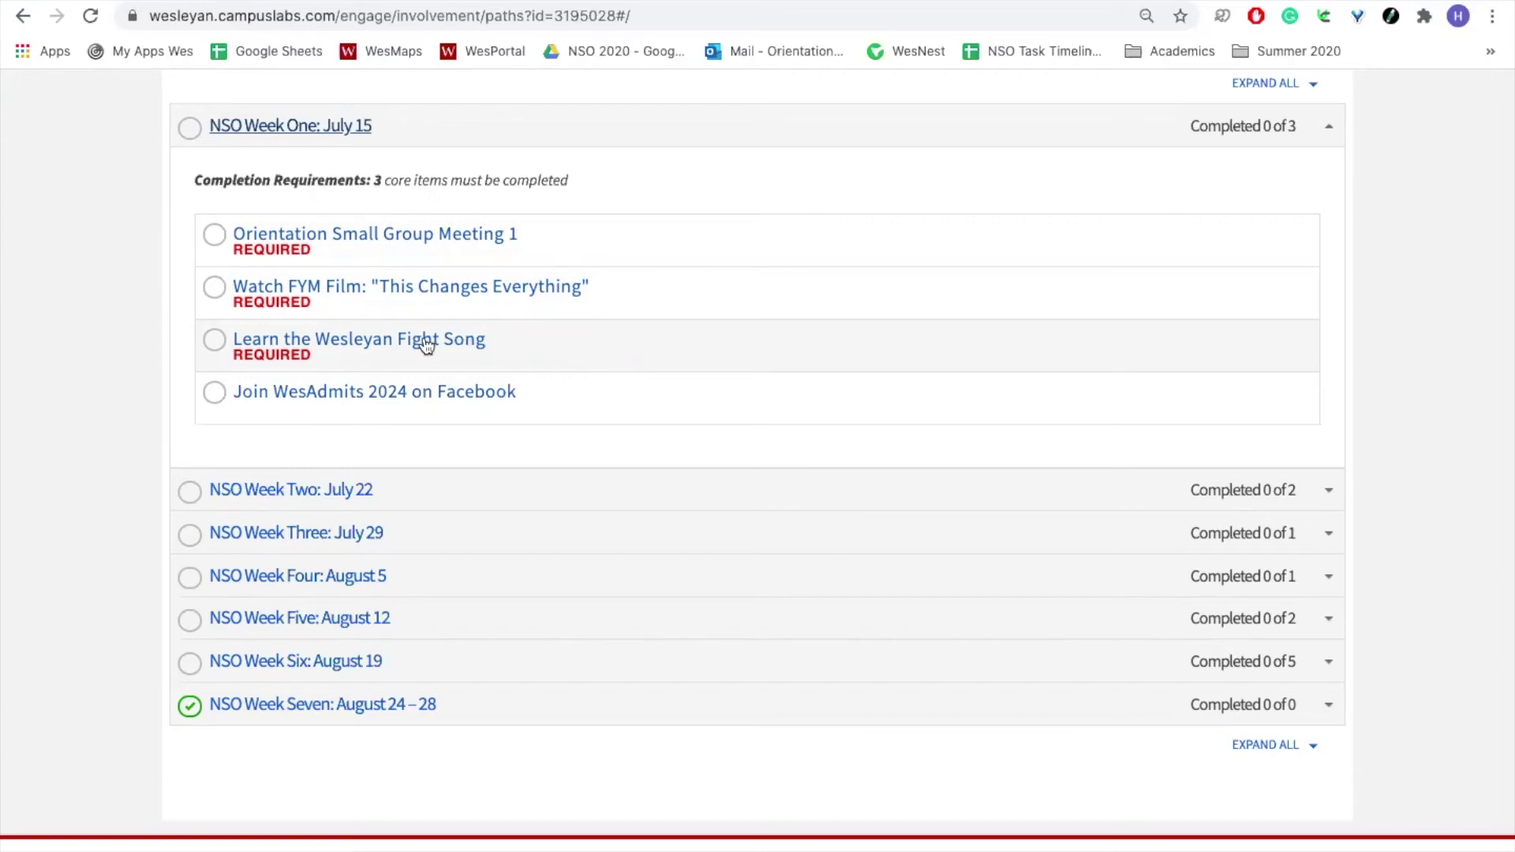
left_click(401, 342)
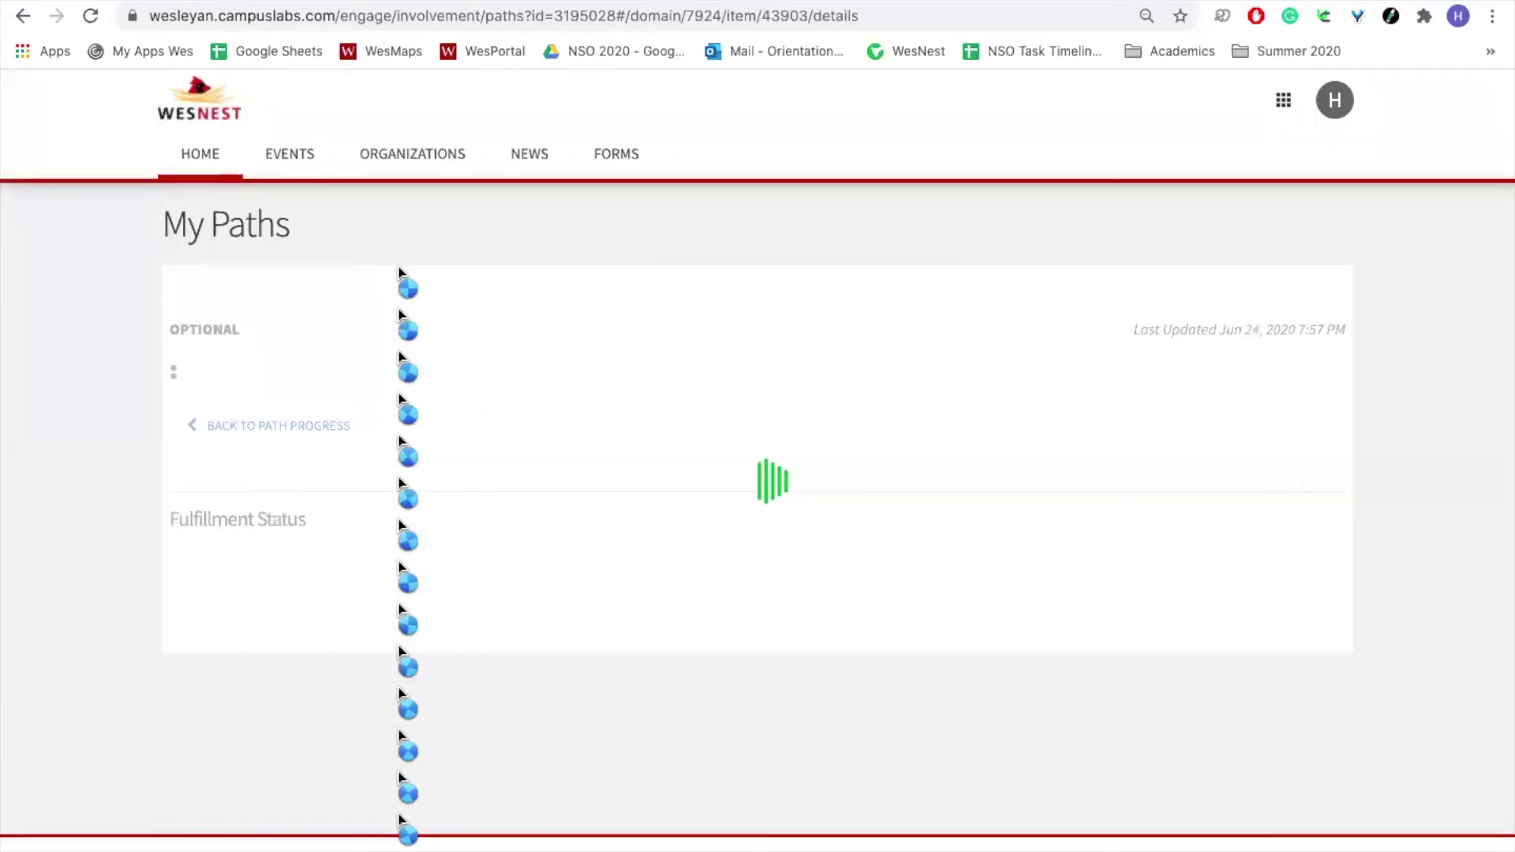
scroll(538, 453, "down", 5)
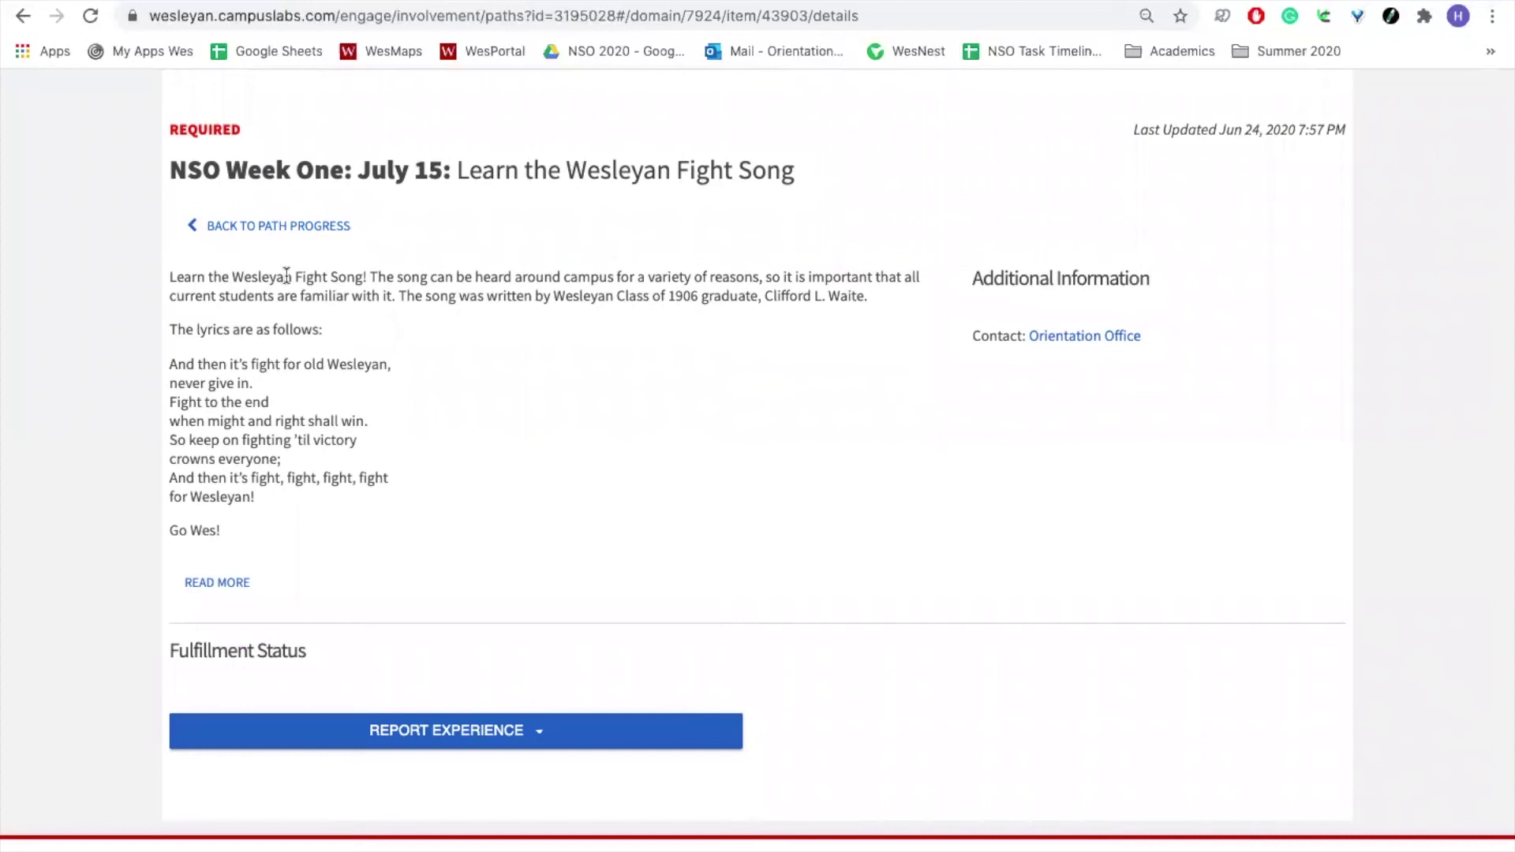
left_click(215, 582)
scroll(215, 585, "down", 1)
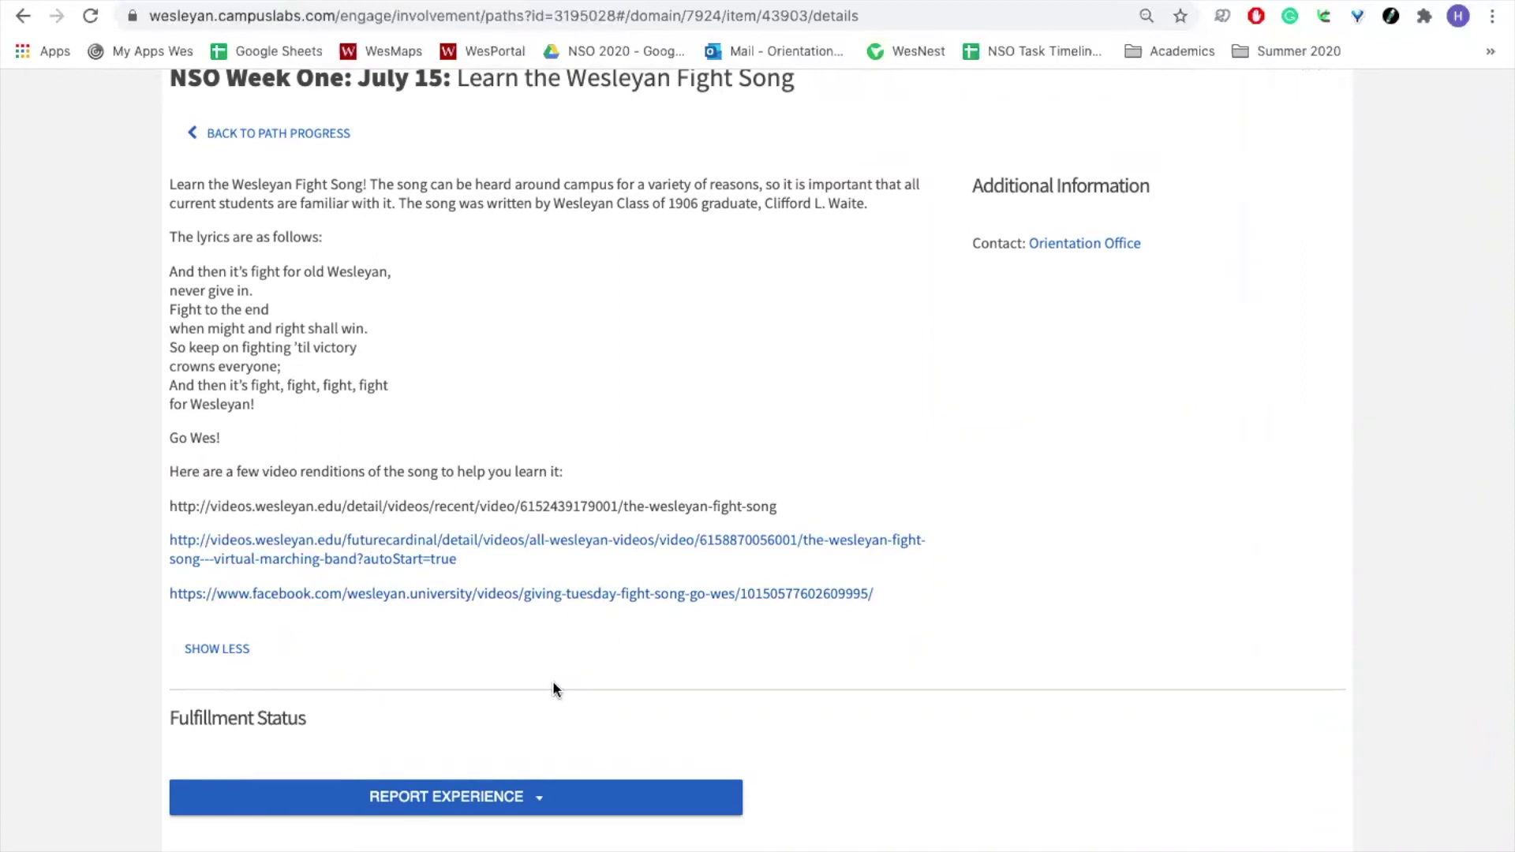
scroll(553, 681, "down", 1)
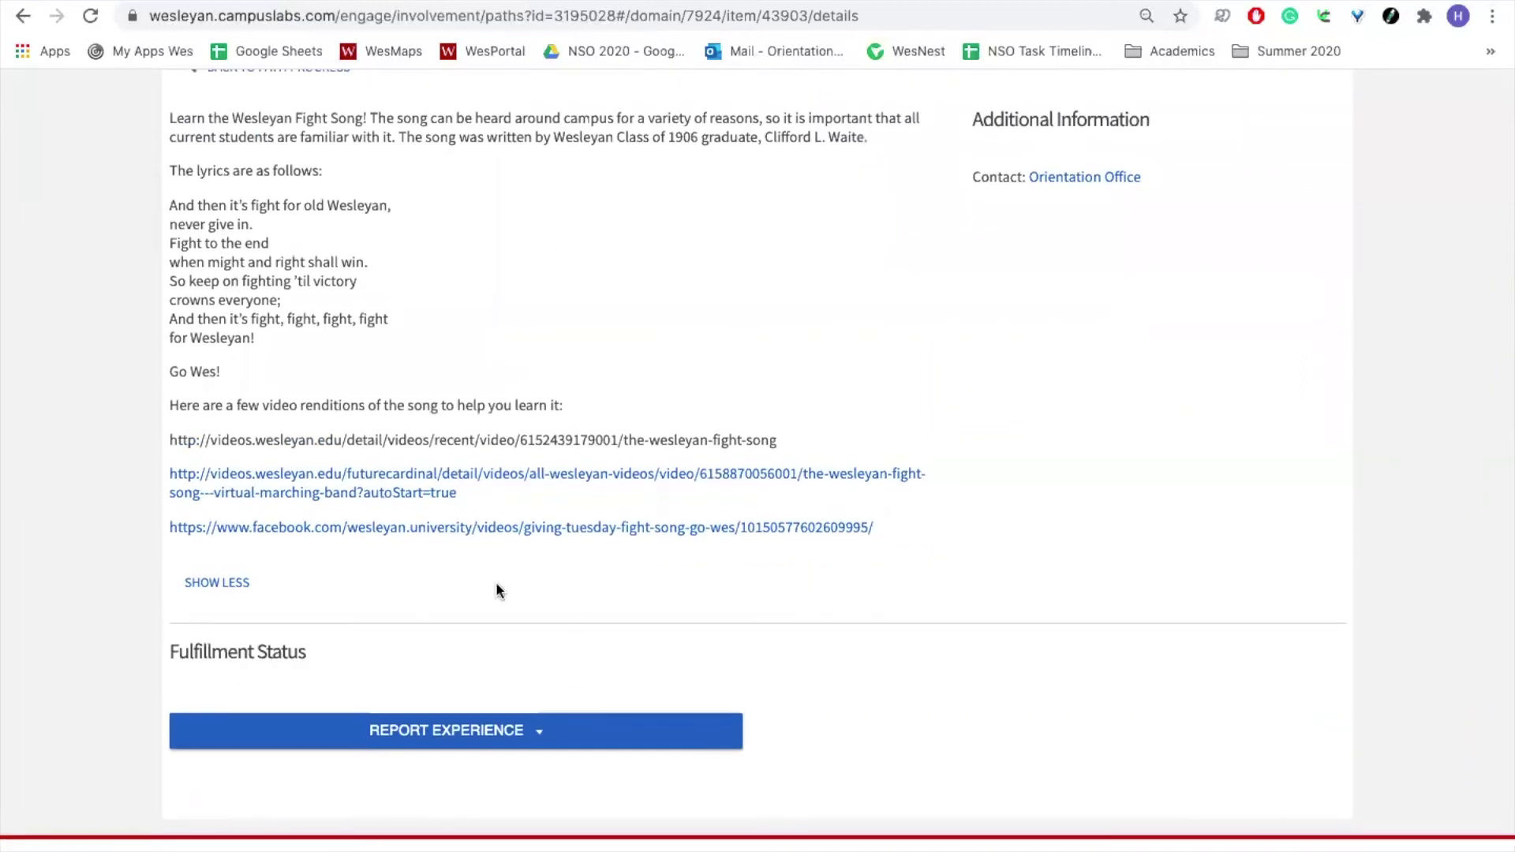
Step: Start an experience report of the type "NSO Learn the Wesleyan Fight Song" for this item
left_click(521, 738)
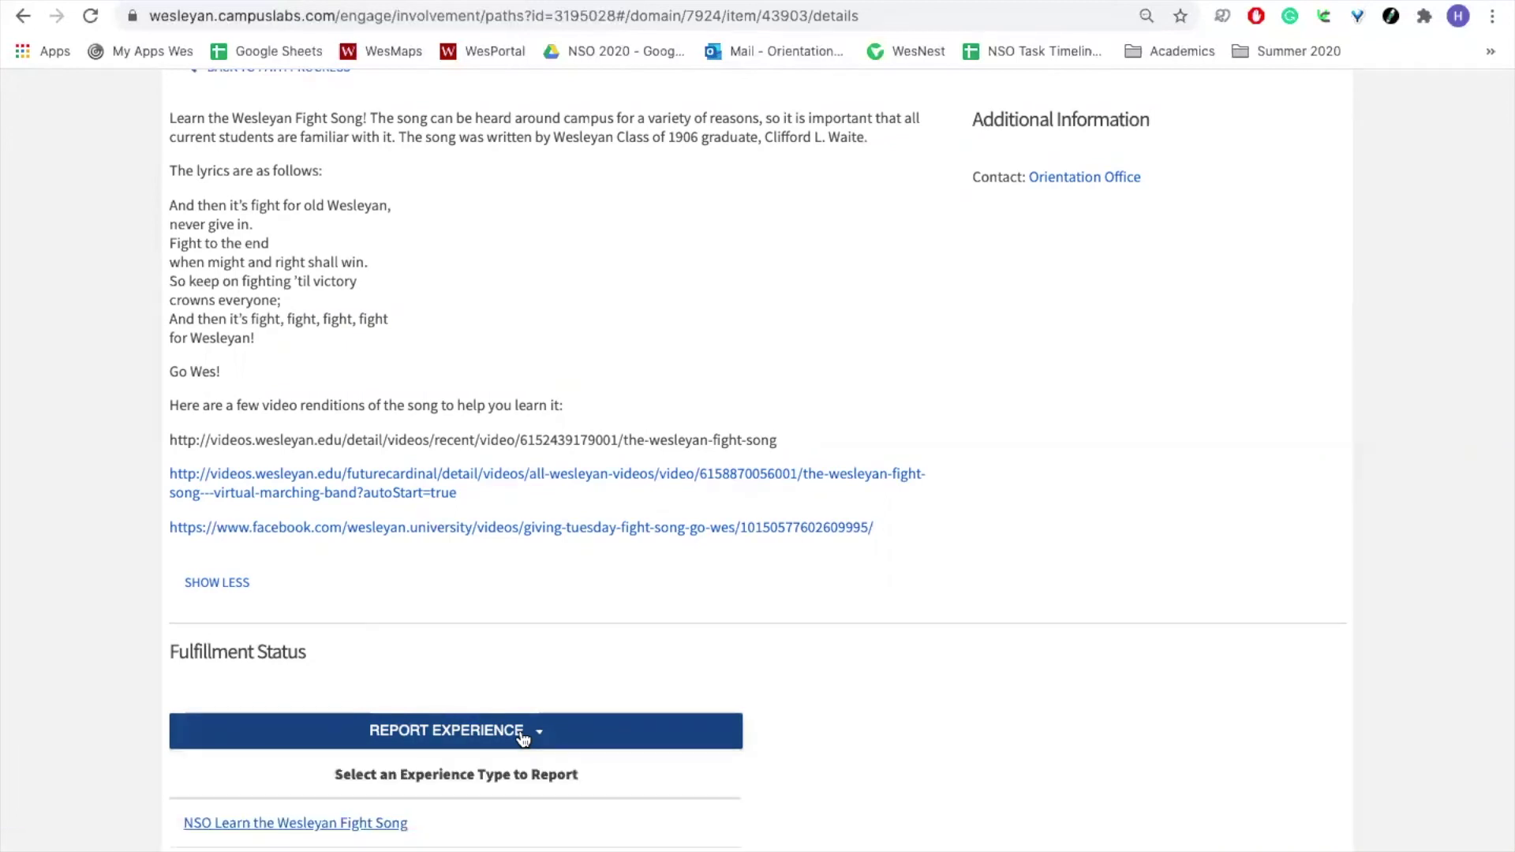
scroll(523, 738, "down", 2)
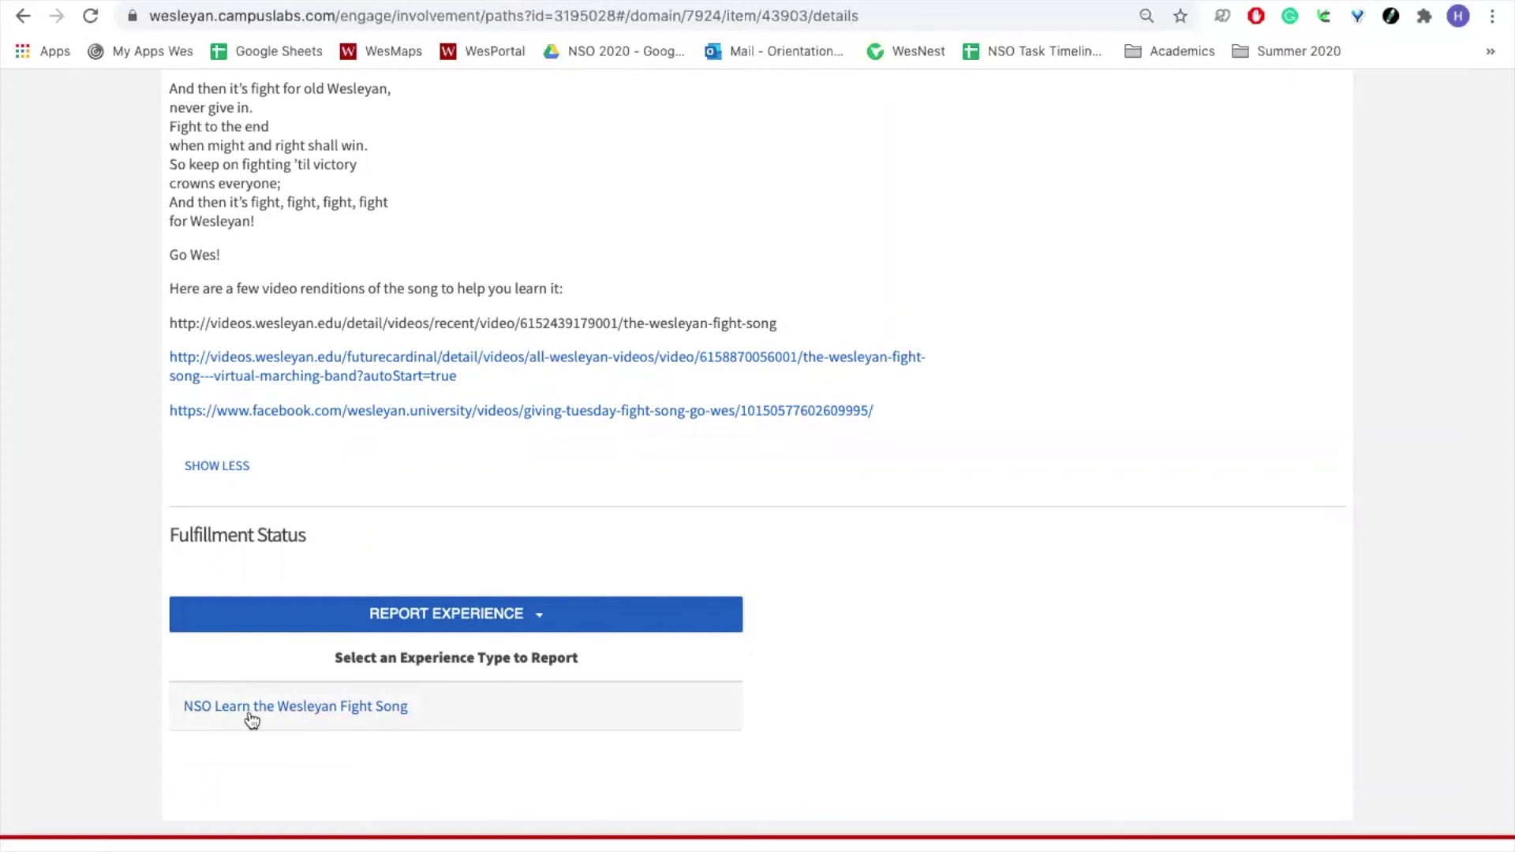
left_click(316, 713)
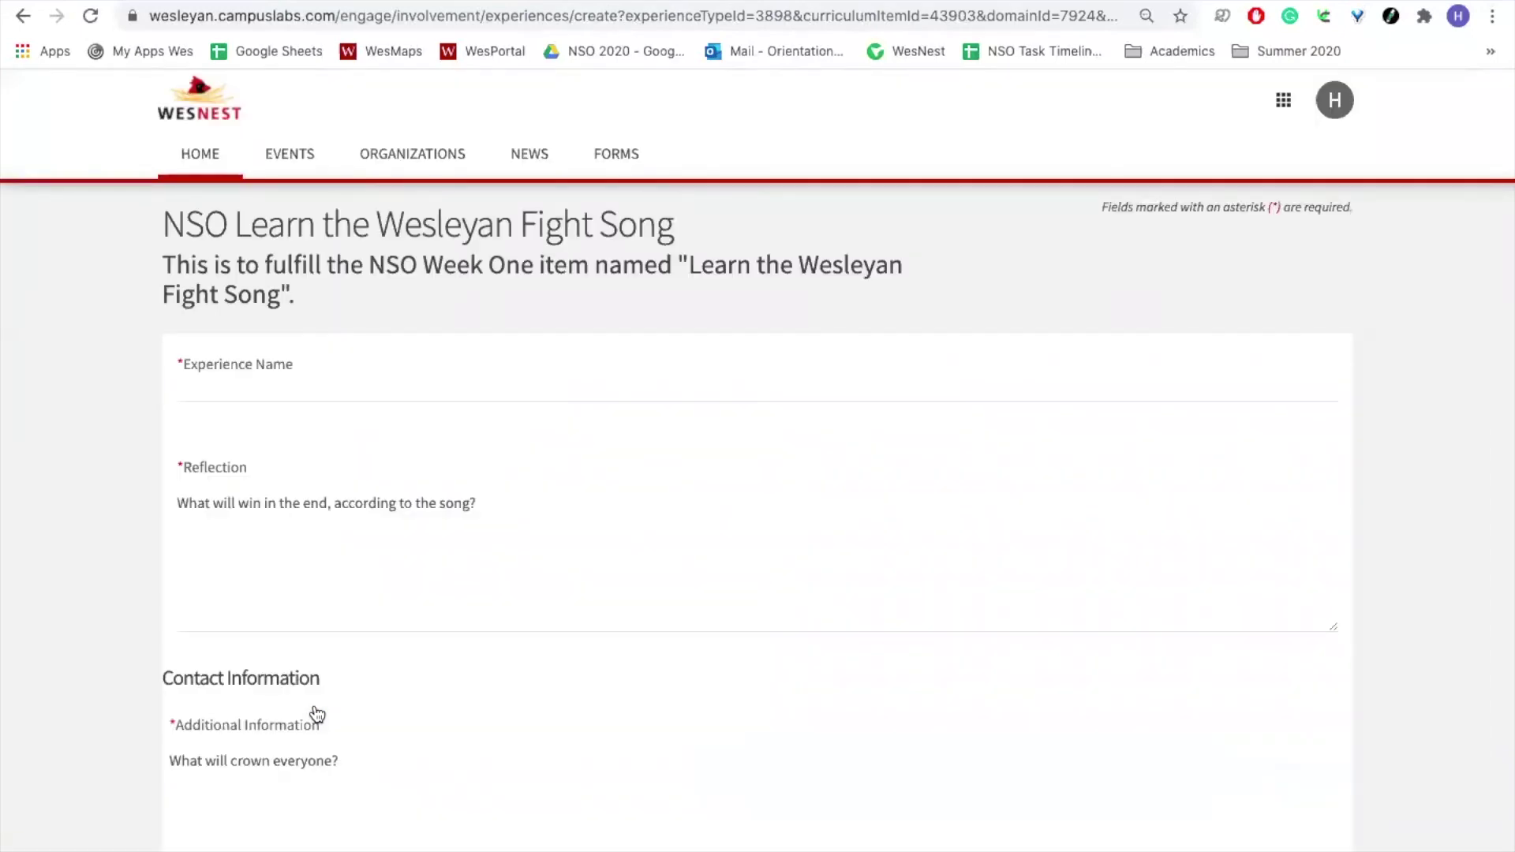
Step: Fill in the Experience Name as "Learn the Wesleyan Fight Song", using the previously entered suggestion
left_click(317, 714)
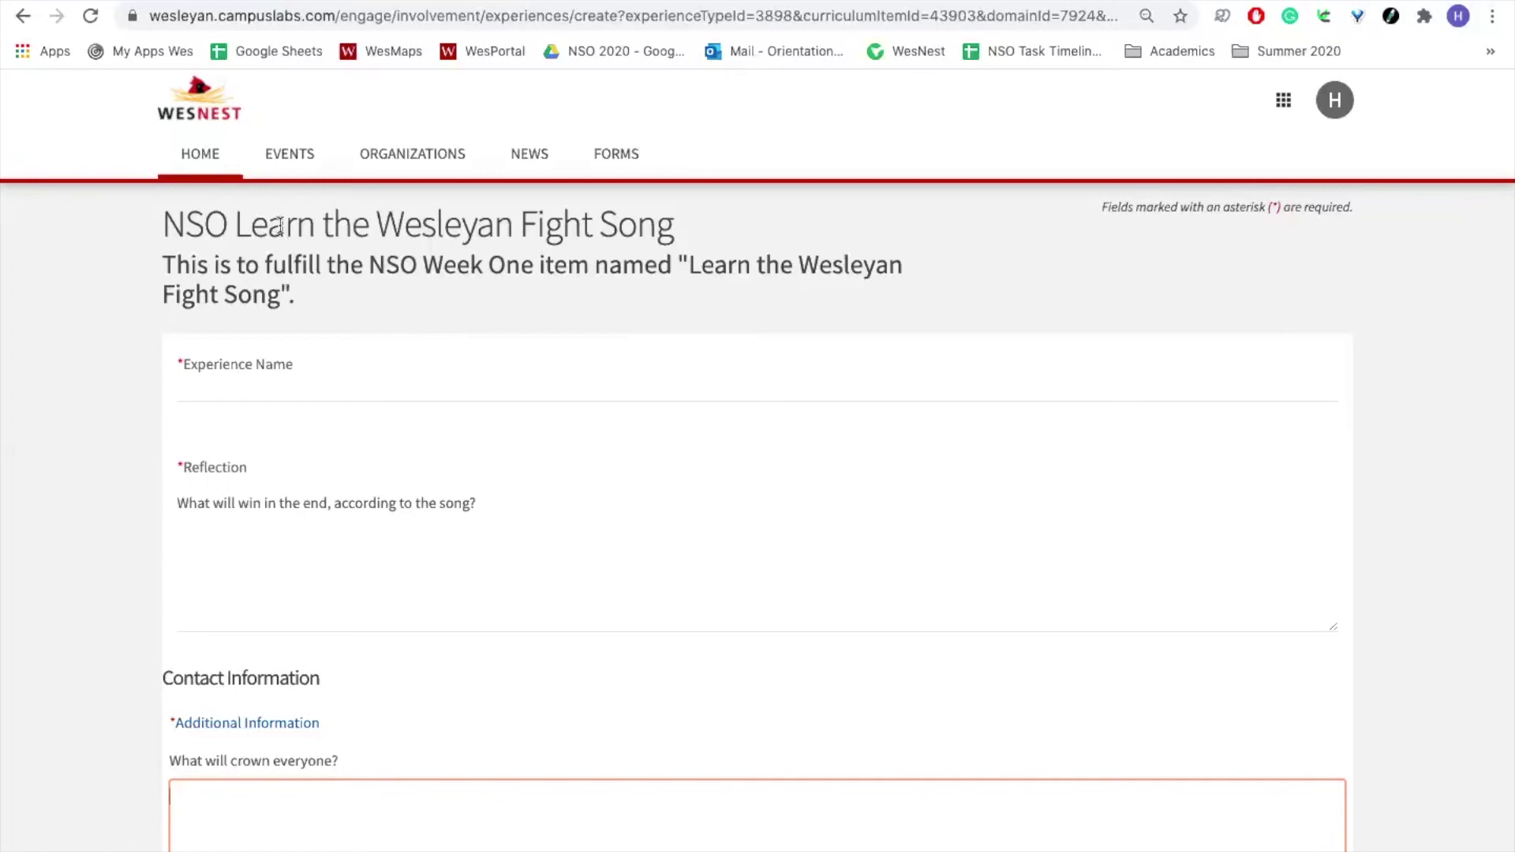
left_click(189, 392)
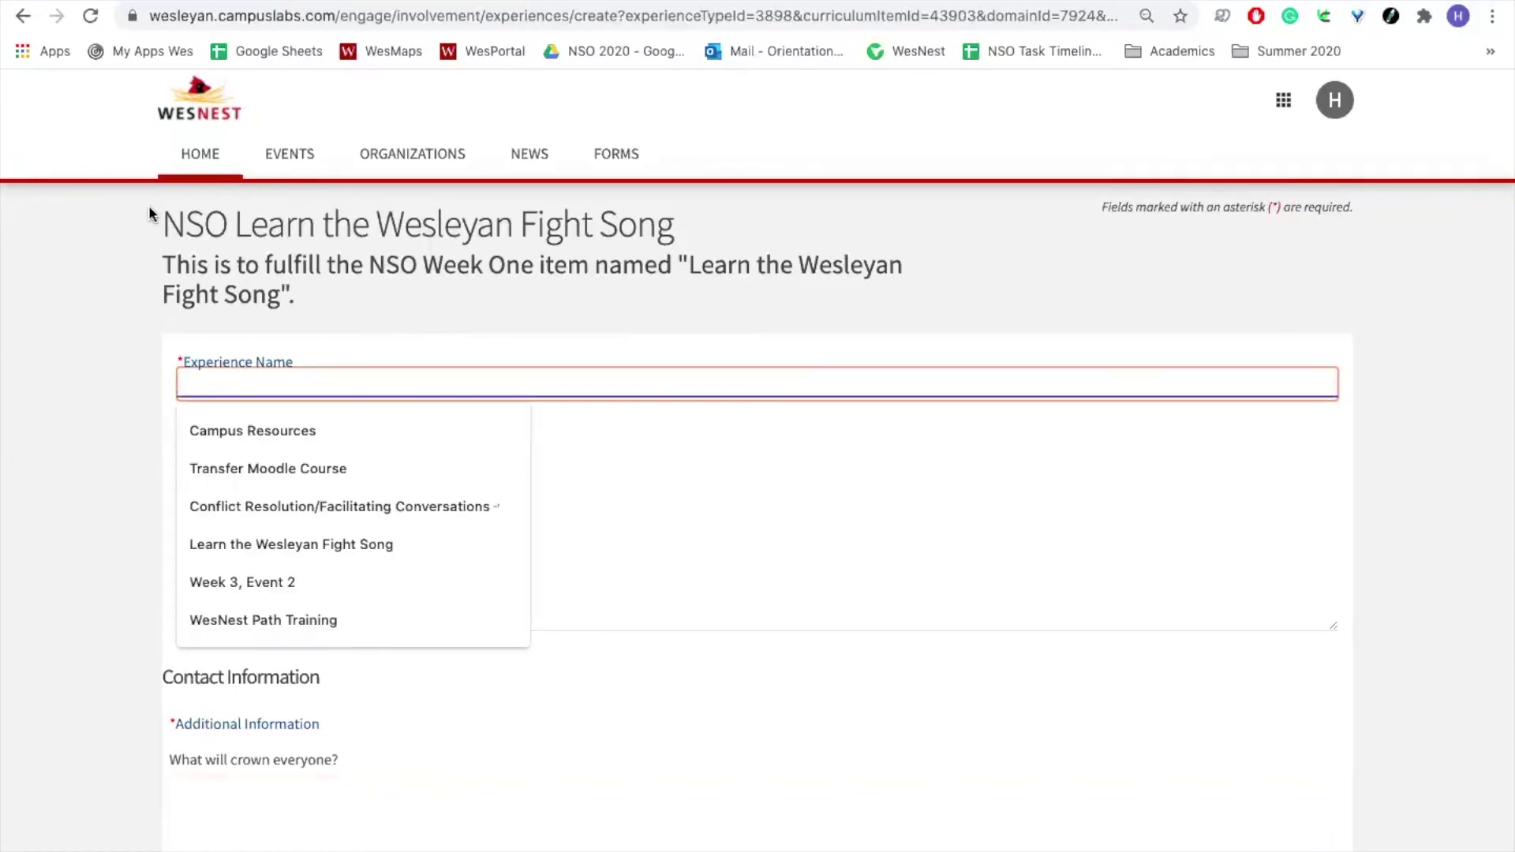
left_click_drag(160, 223, 736, 229)
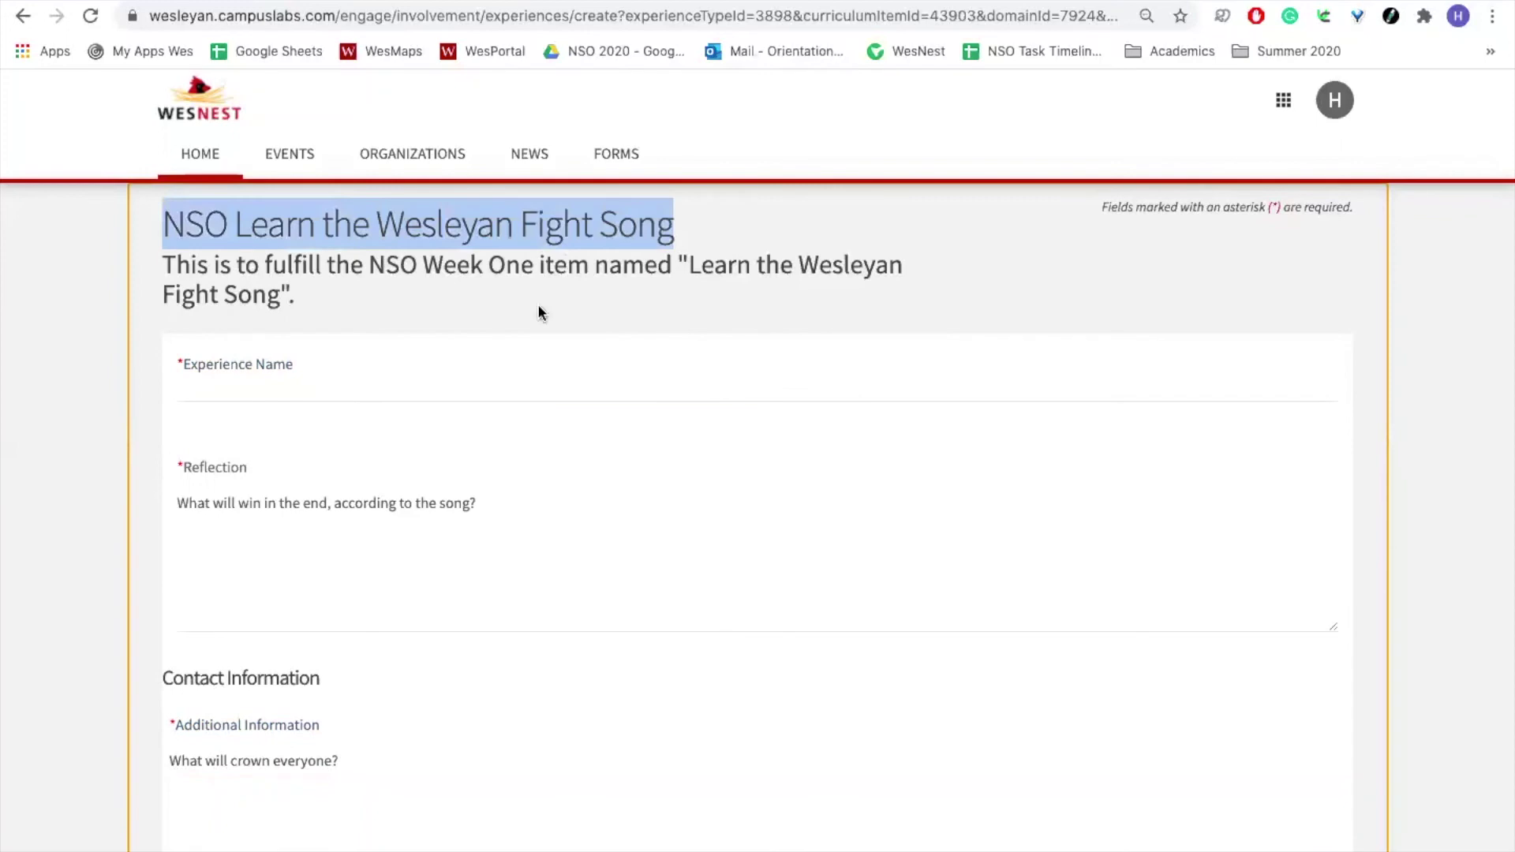
left_click(221, 379)
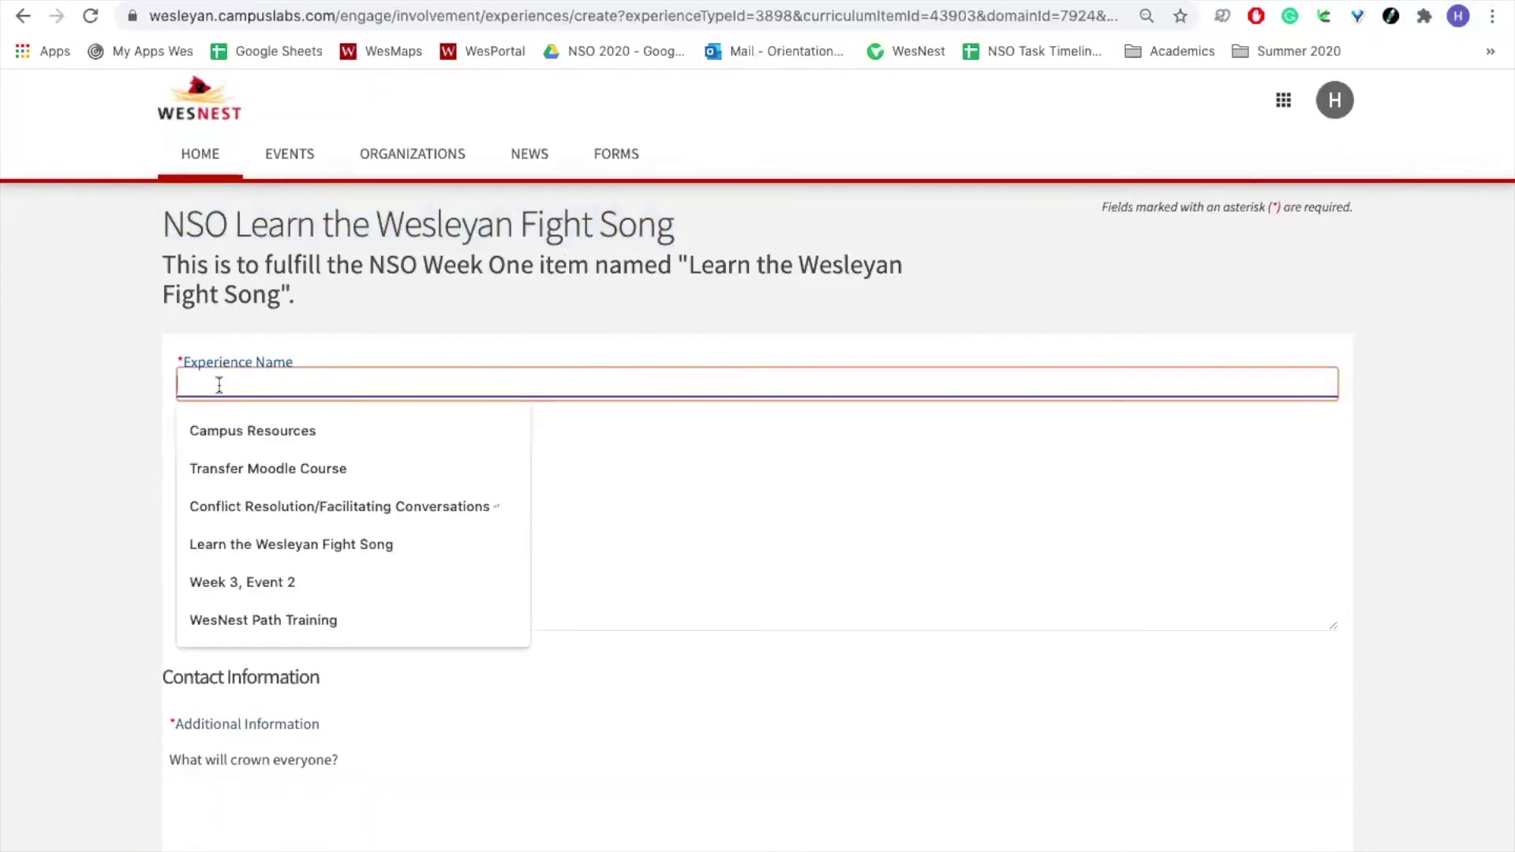
left_click(252, 544)
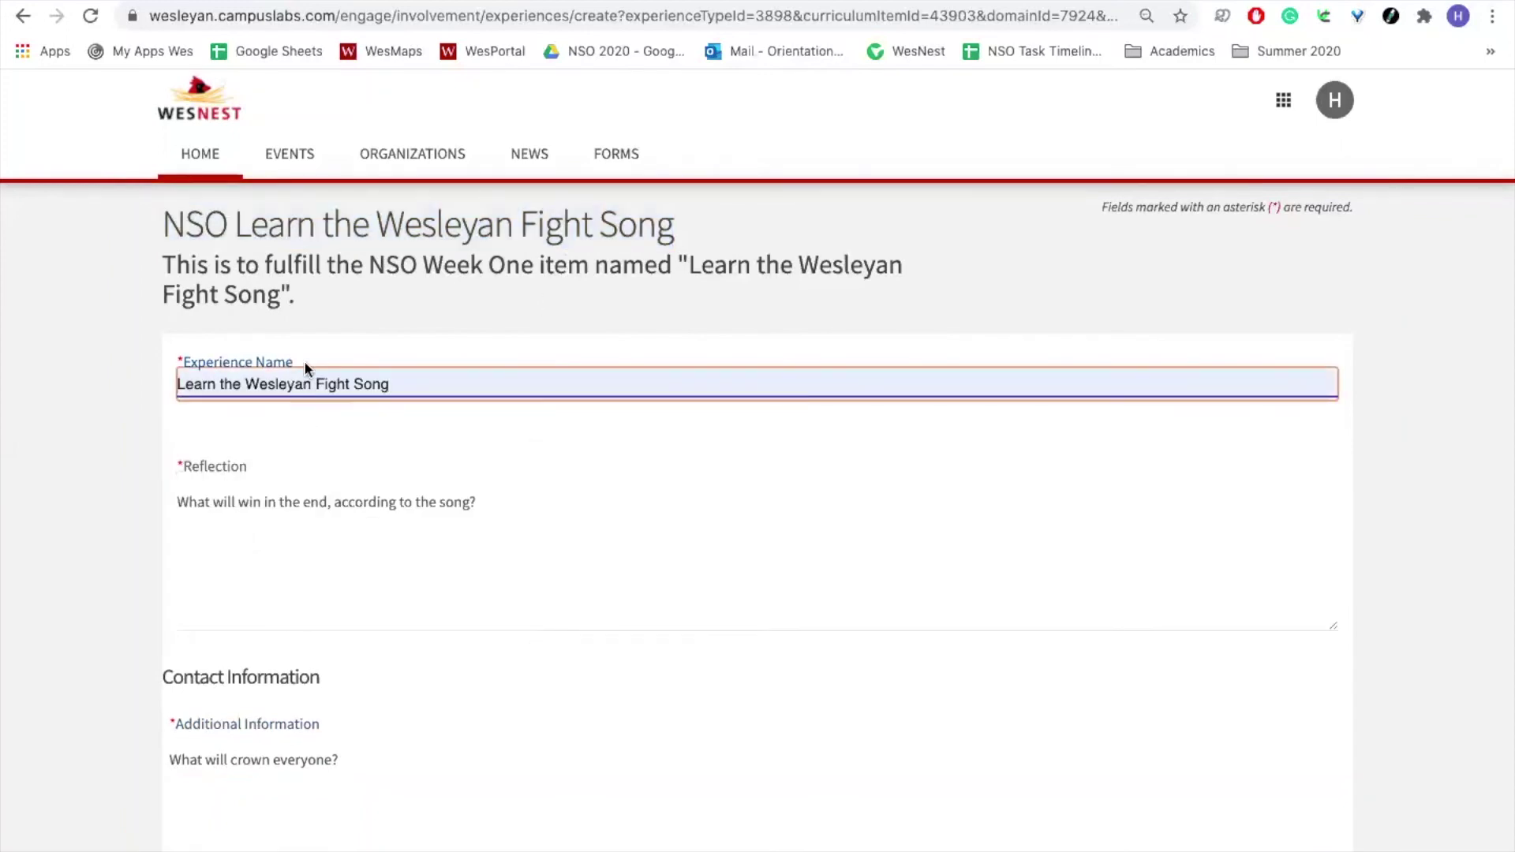
Step: Answer the Reflection question with "Right and might" and the Additional Information question with "victory"
scroll(305, 369, "down", 3)
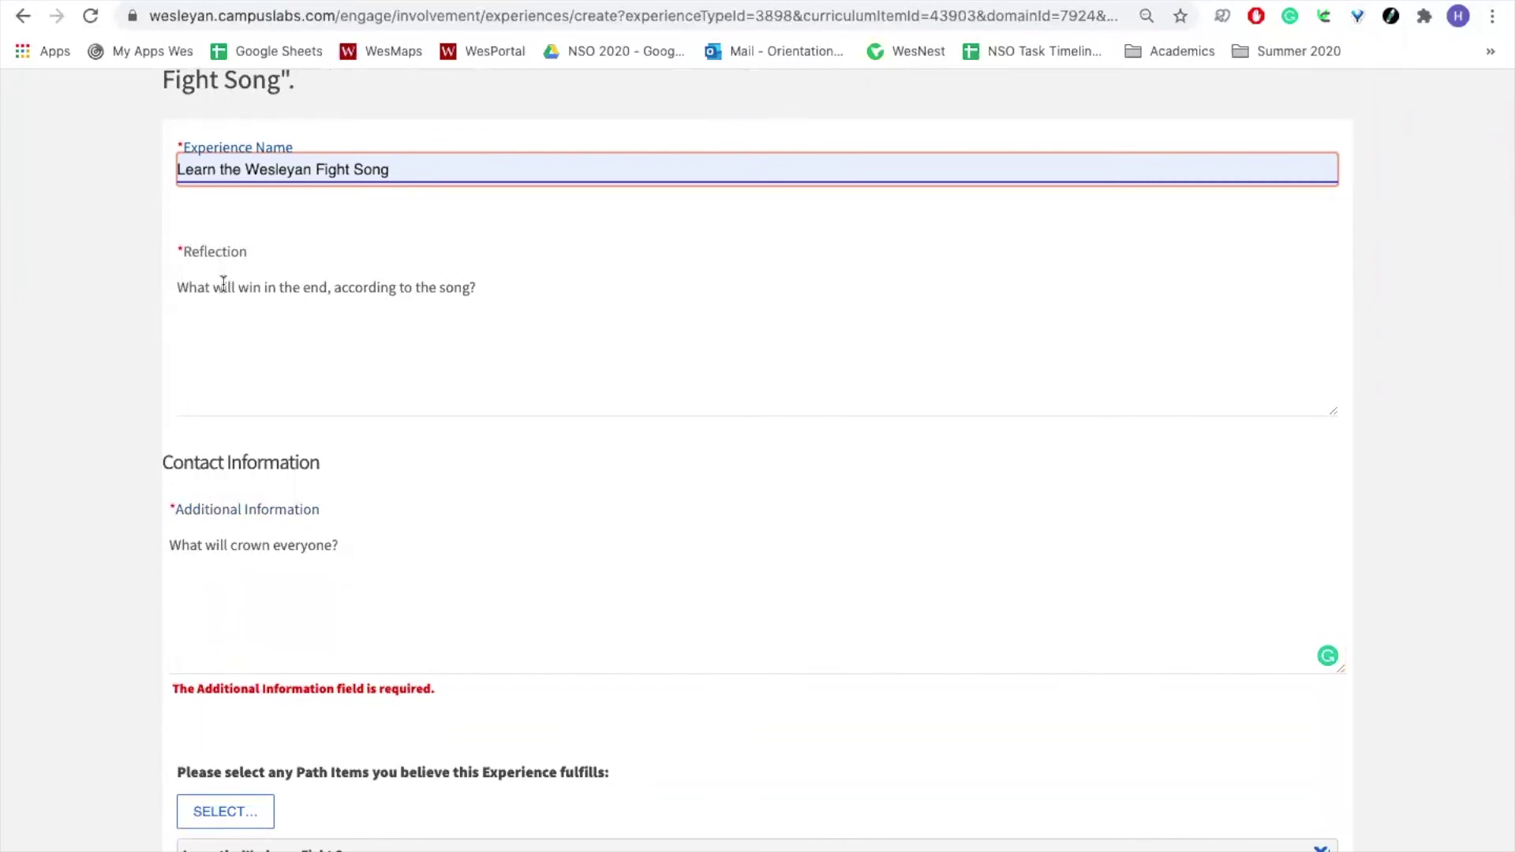
left_click(271, 348)
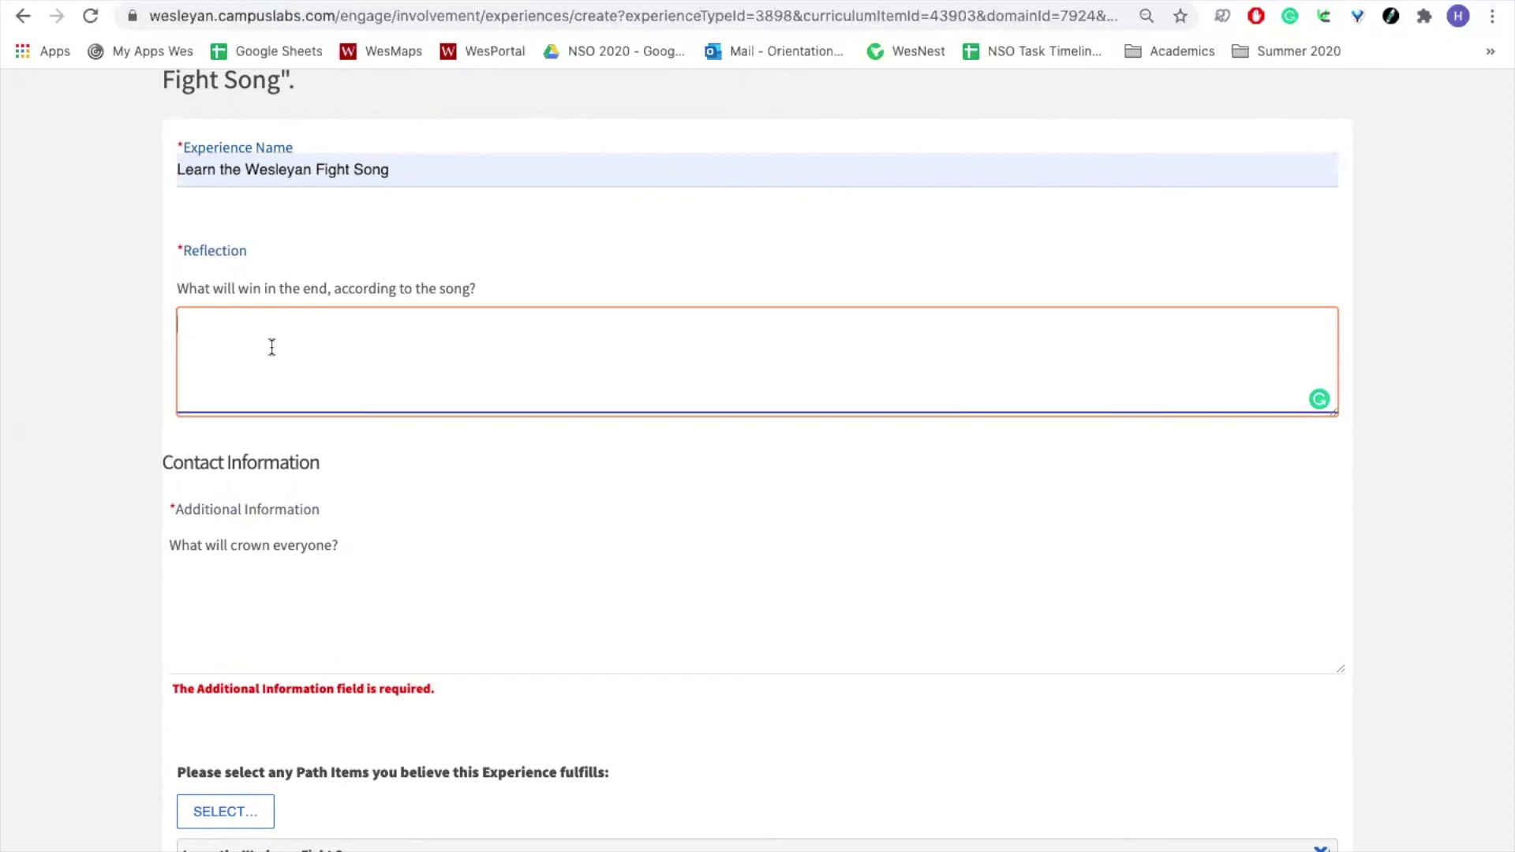
type("Right ")
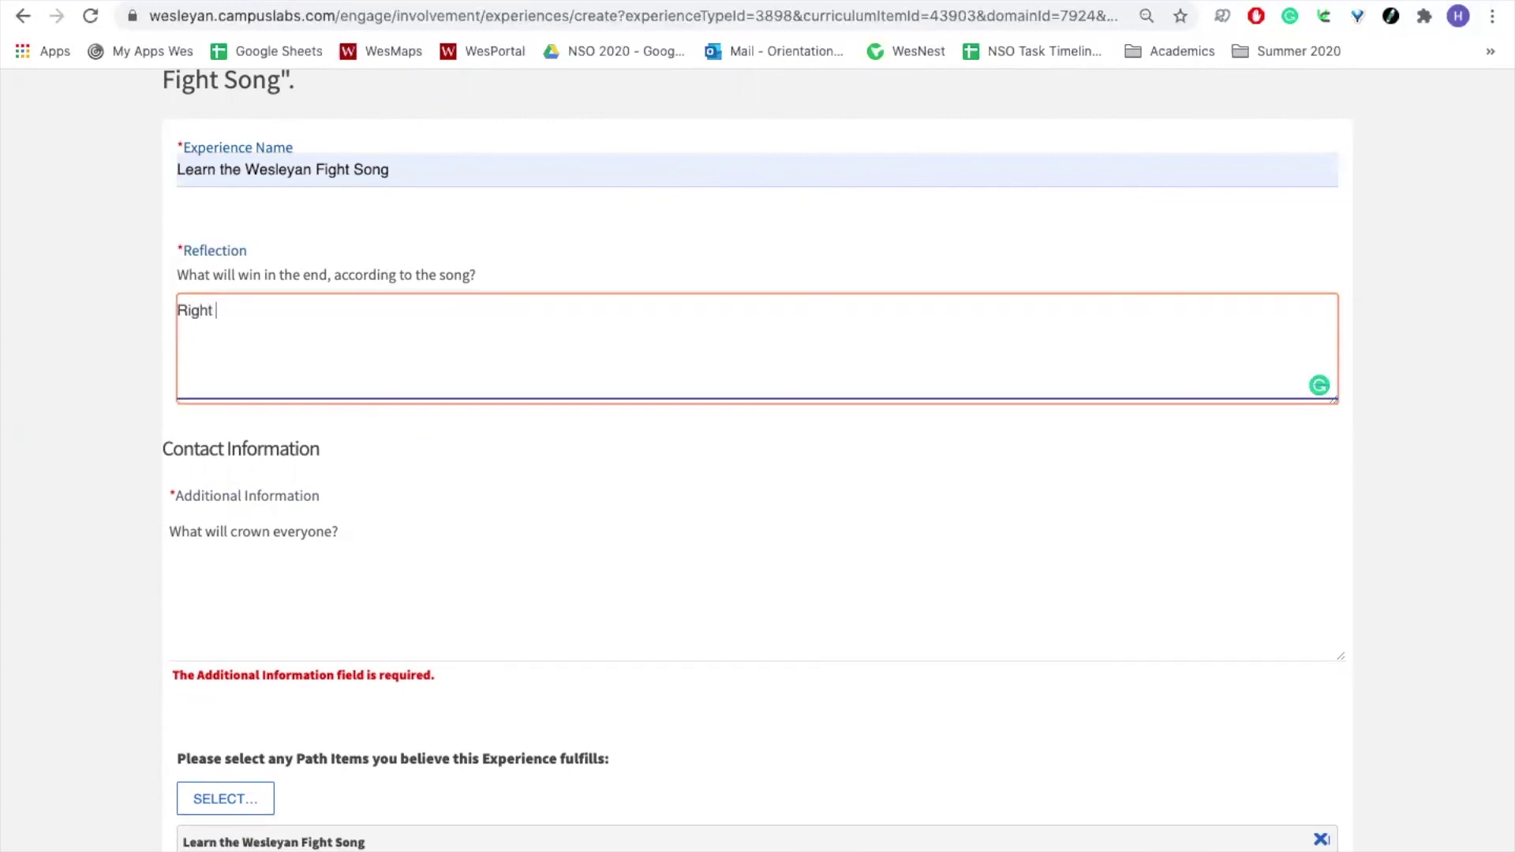
type("and might")
scroll(359, 450, "down", 2)
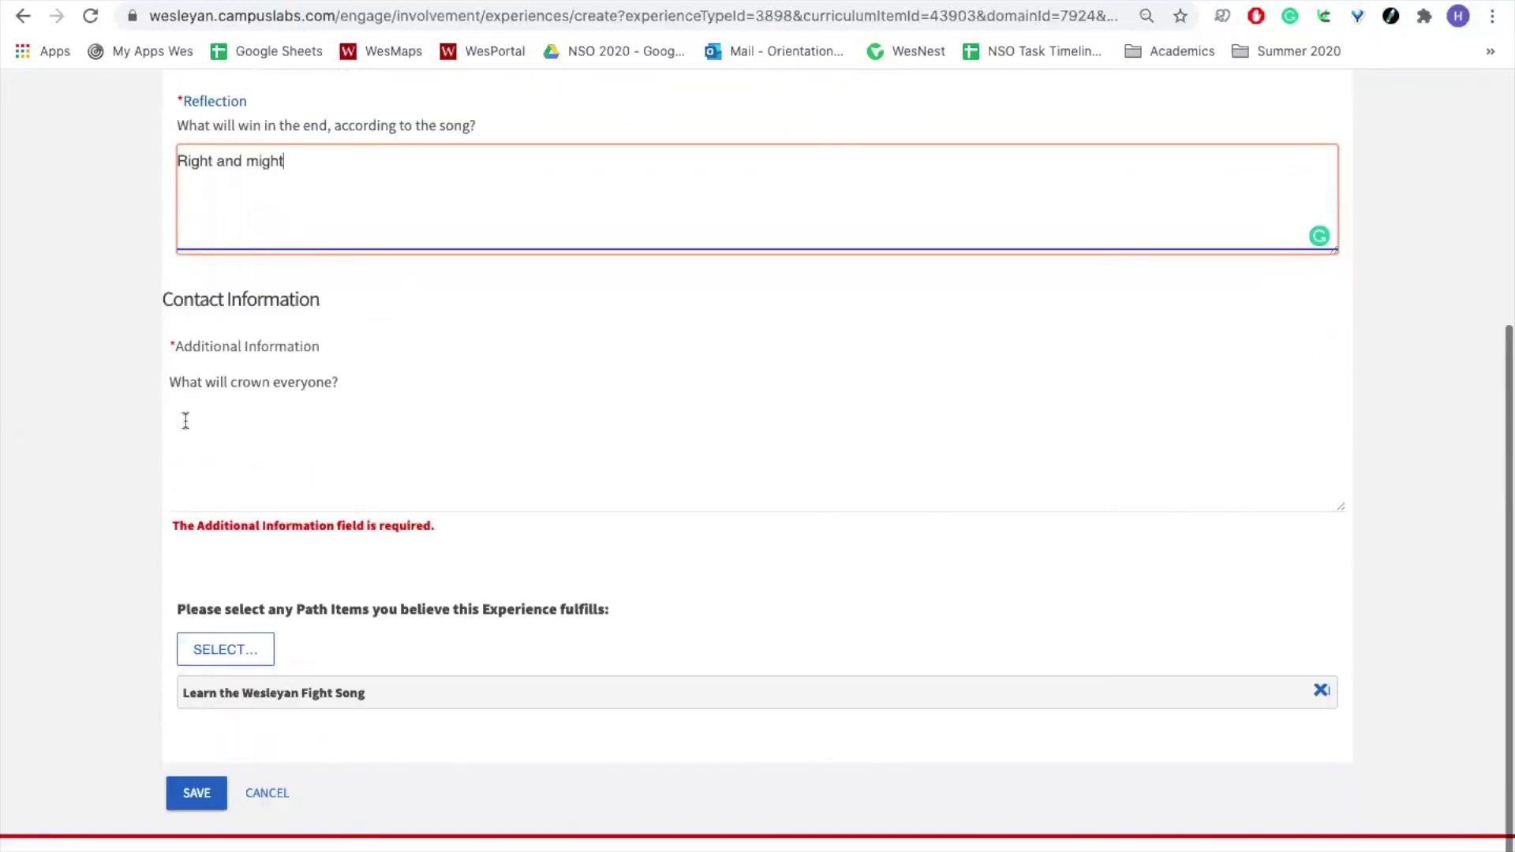
left_click(221, 419)
type("victory")
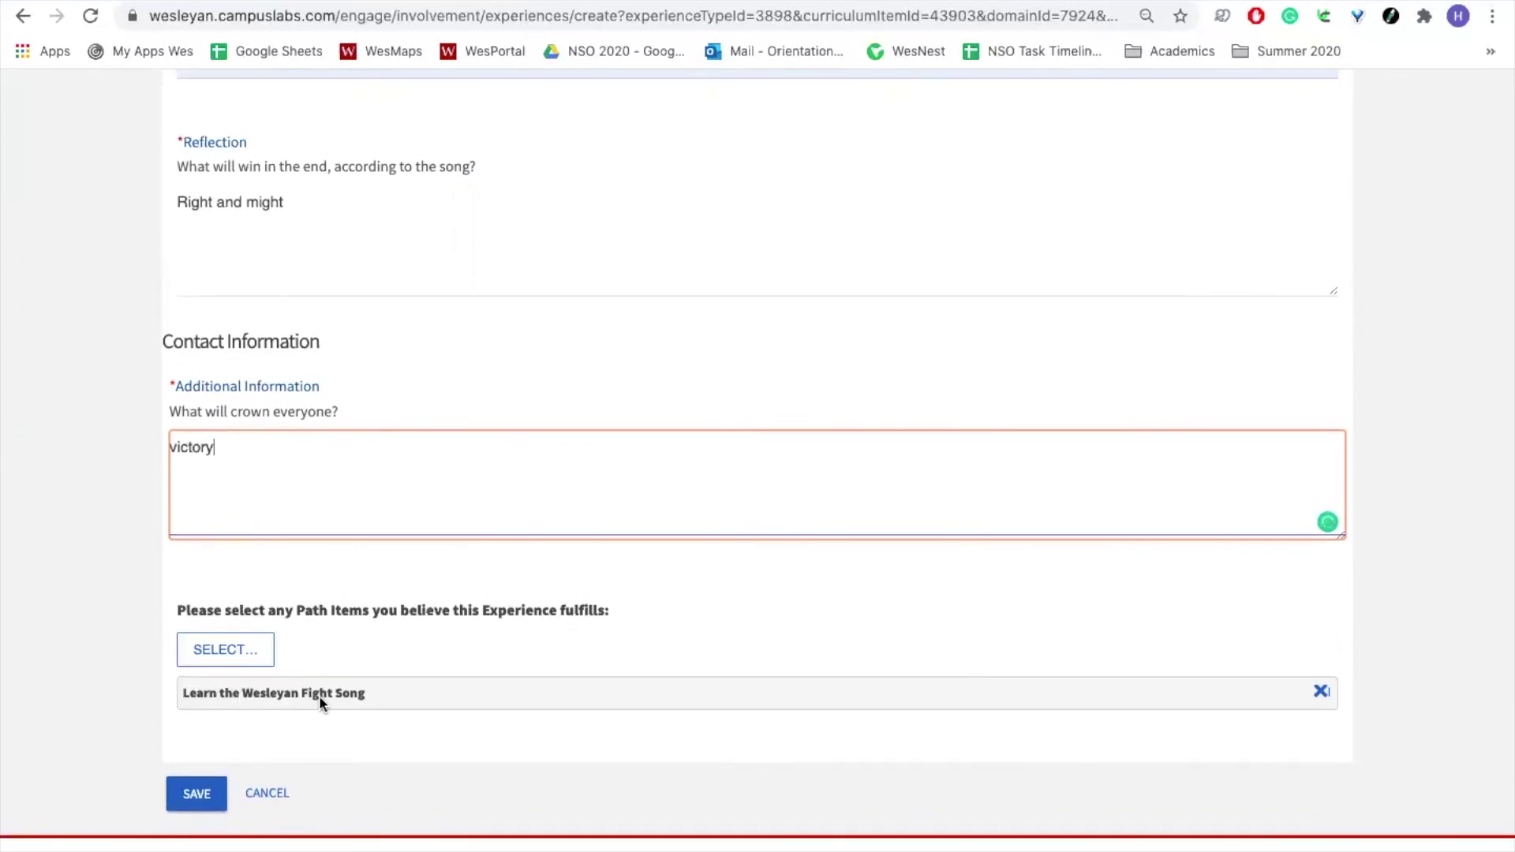
Step: Save the experience report and check the item's fulfillment status
left_click(195, 793)
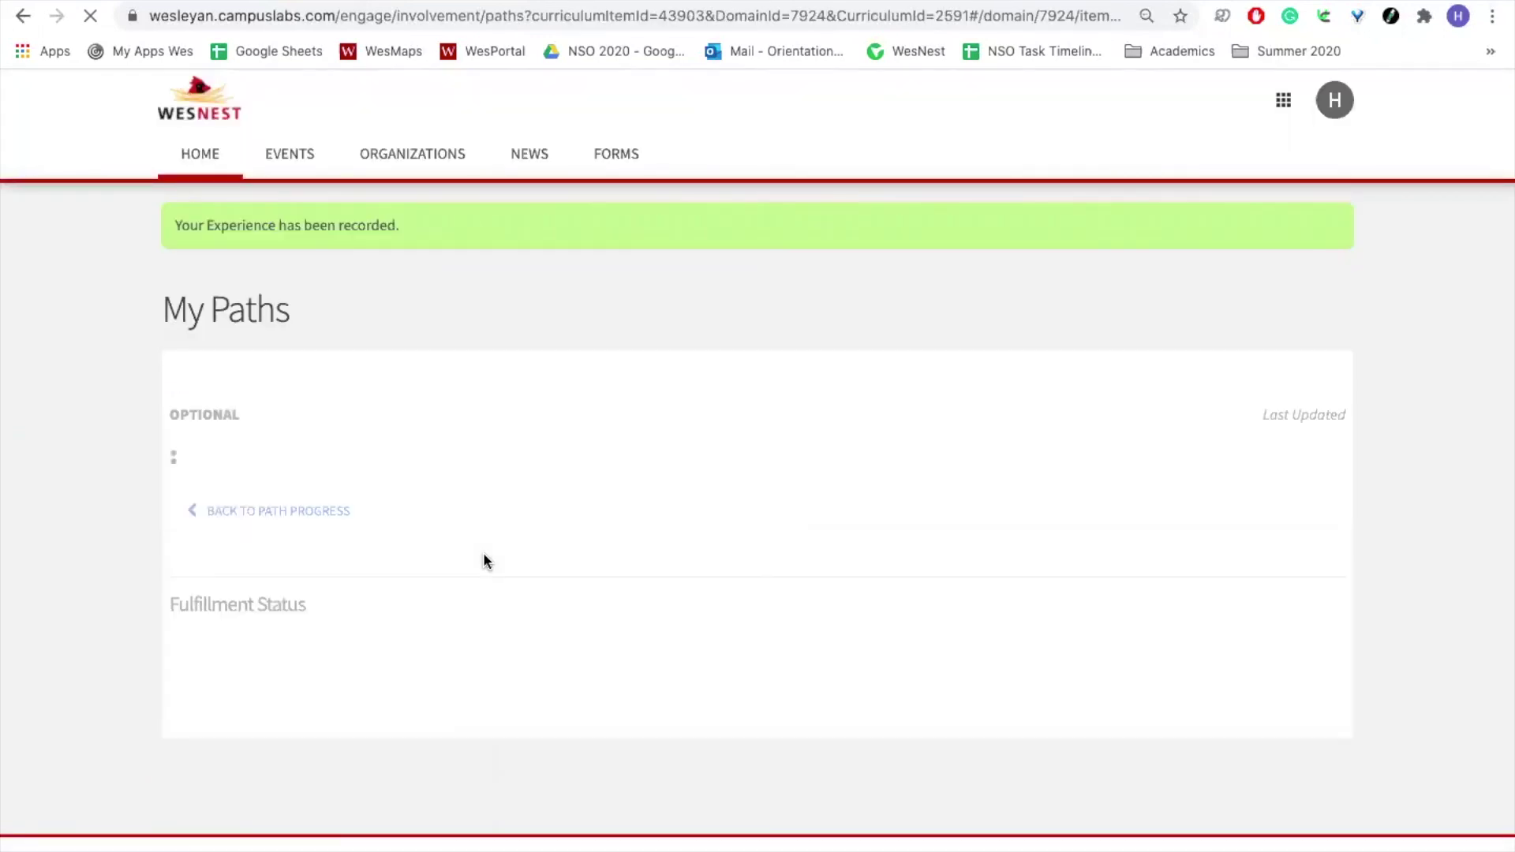
scroll(318, 440, "down", 5)
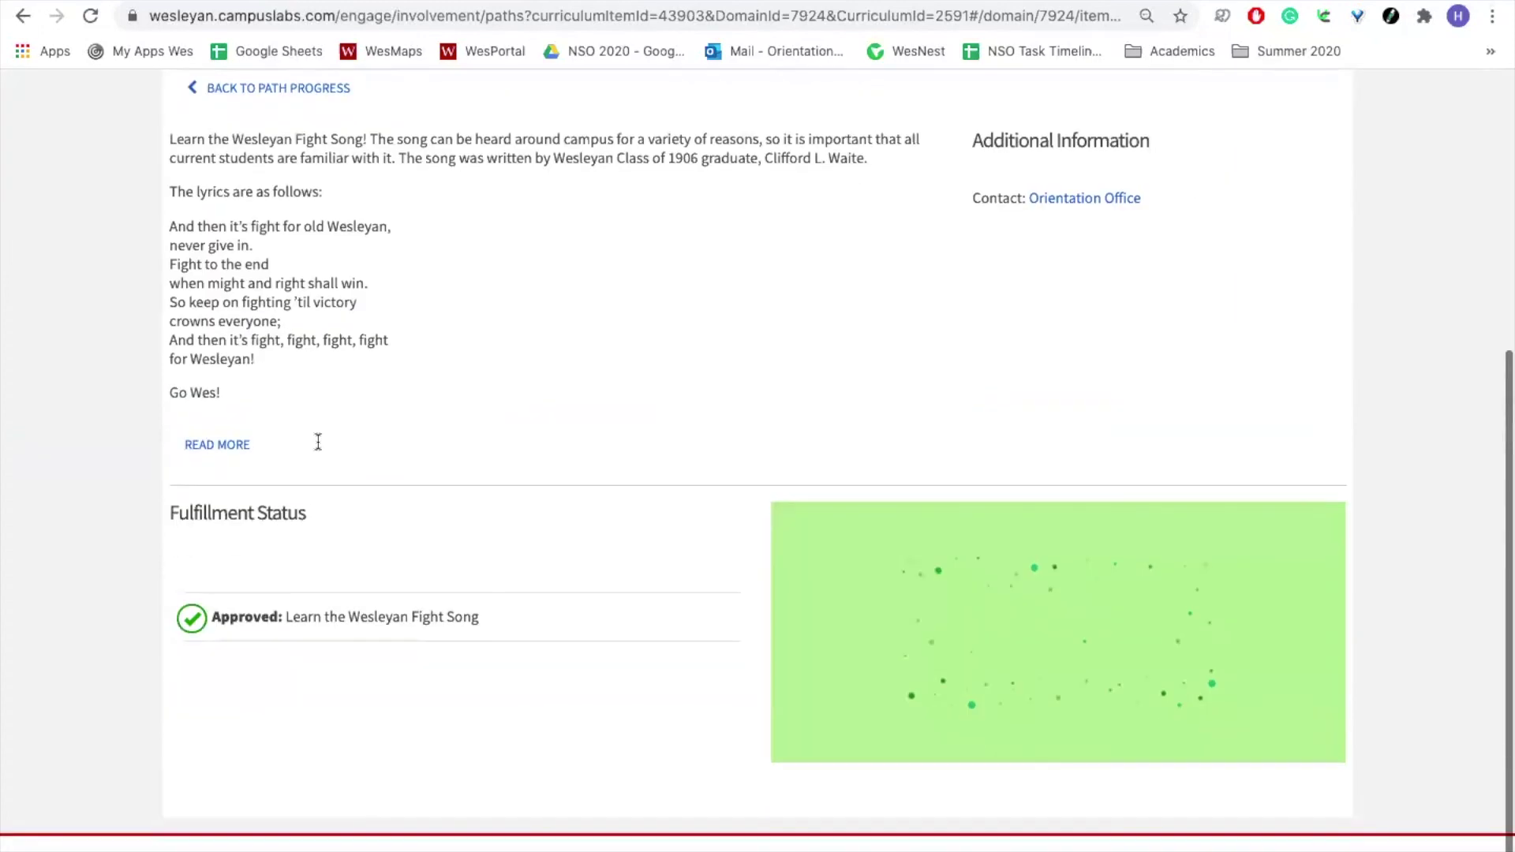
Step: Return to the New Student Orientation path progress and check the completion marks of the NSO Week One: July 15 items
scroll(529, 623, "up", 5)
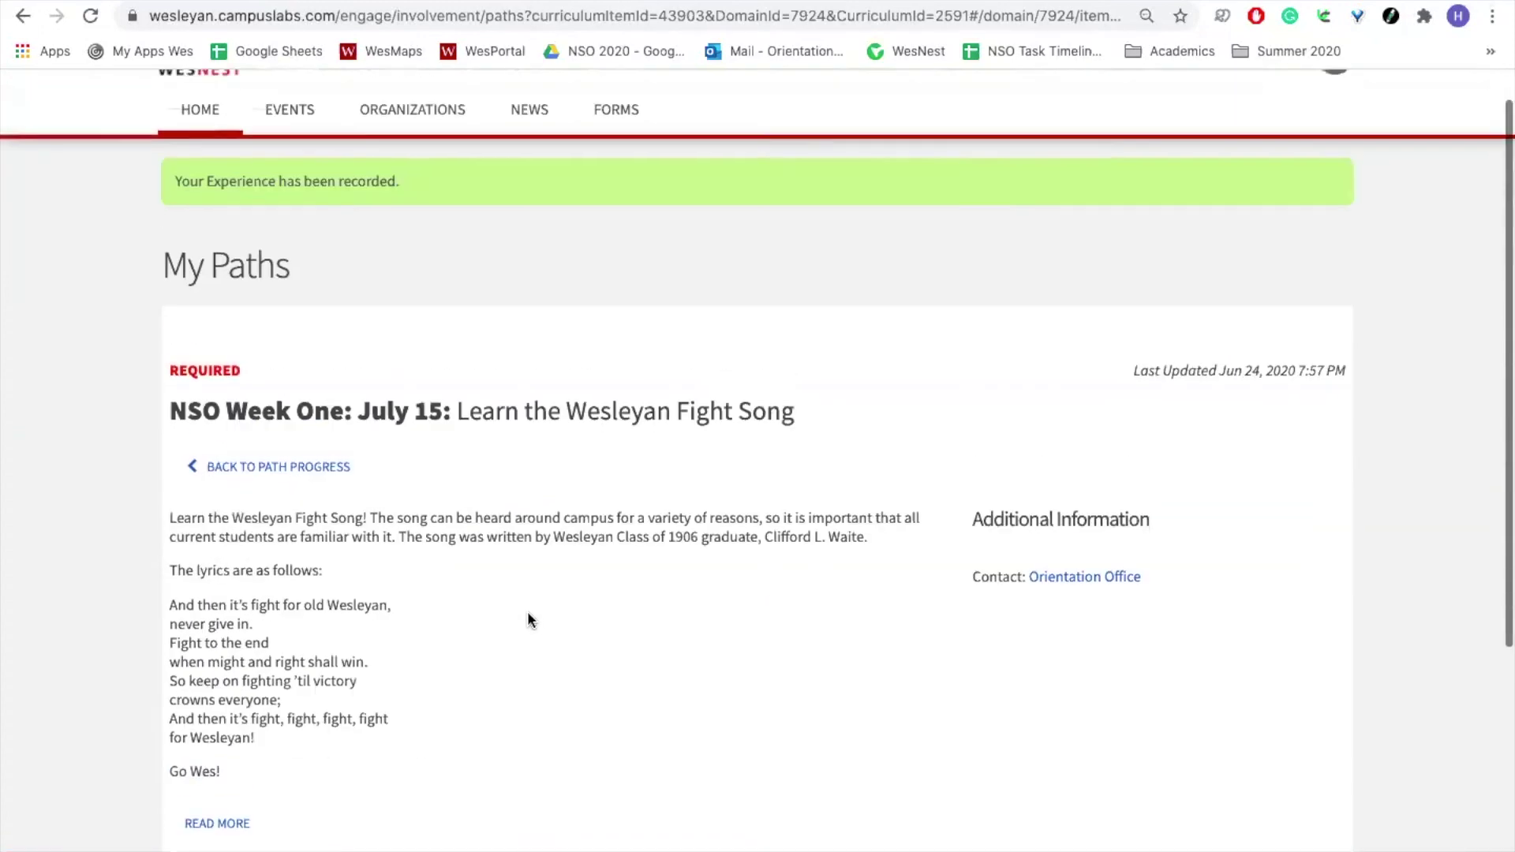
left_click(298, 507)
scroll(520, 542, "down", 14)
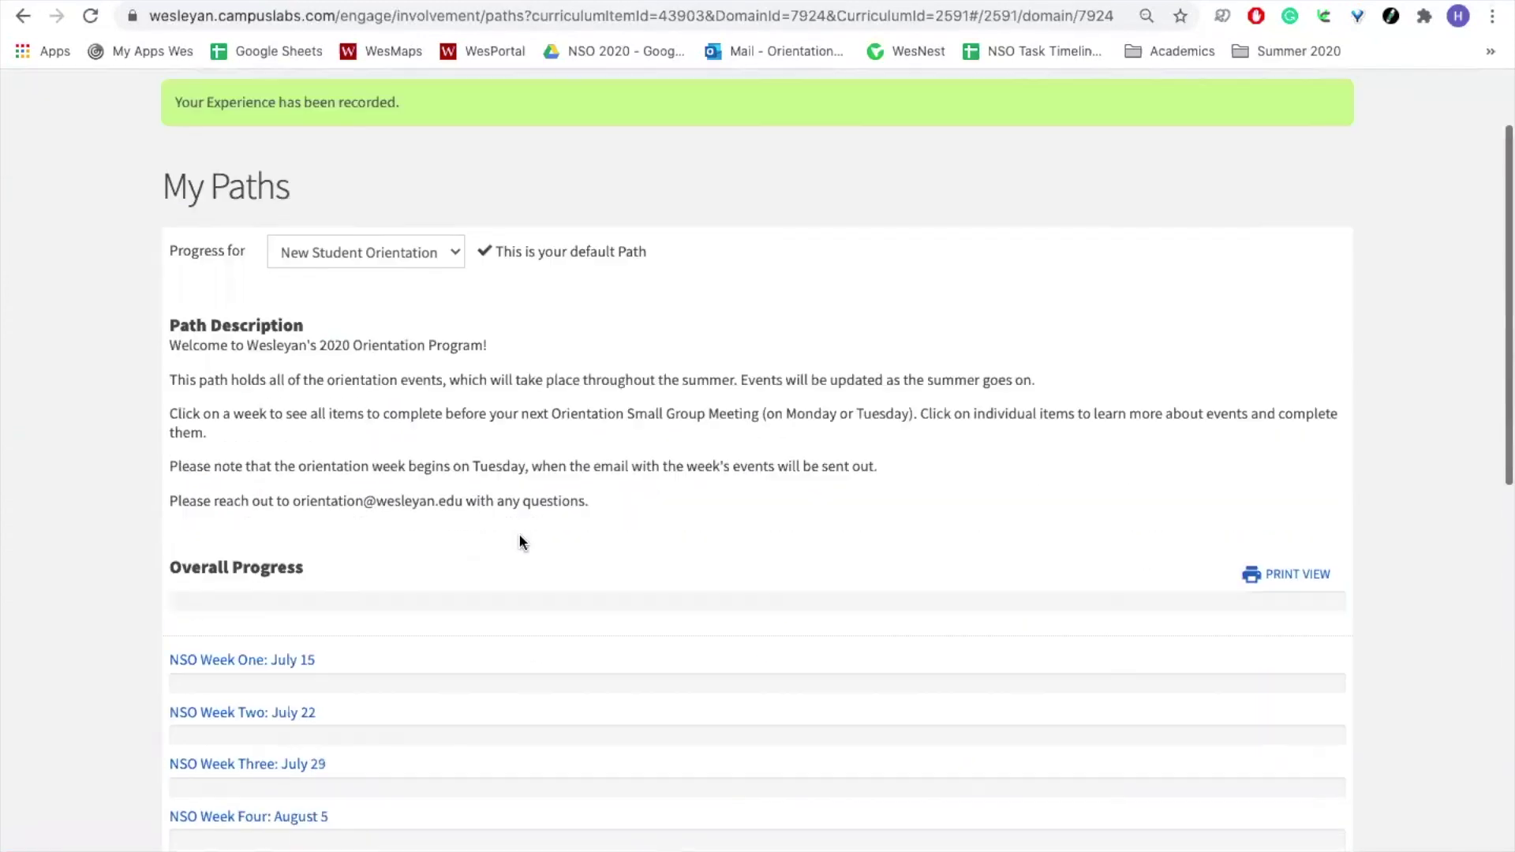
scroll(524, 543, "up", 5)
scroll(521, 542, "up", 3)
scroll(518, 538, "down", 3)
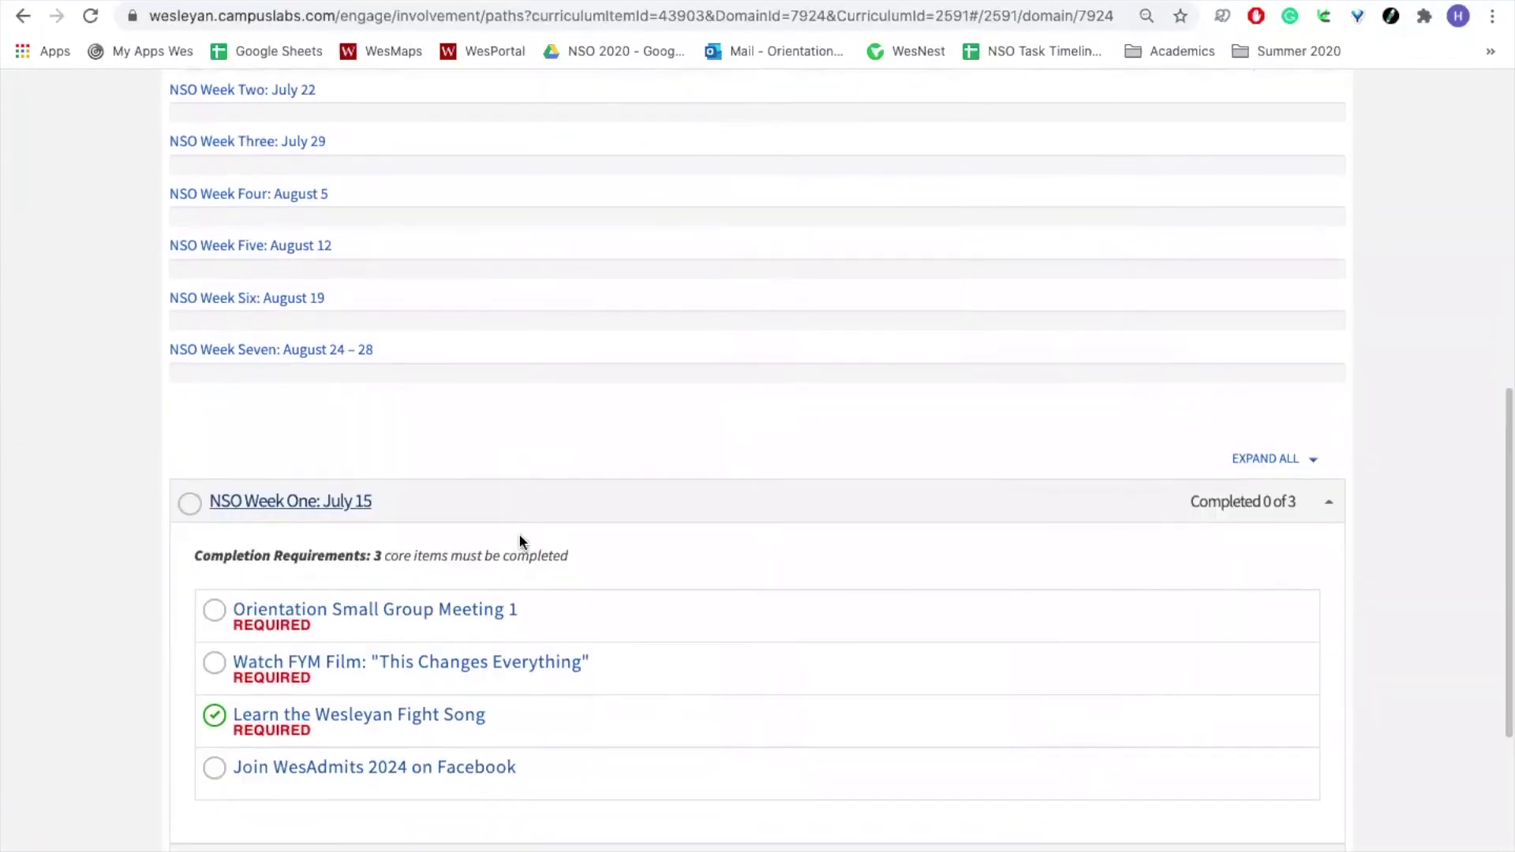
scroll(519, 541, "down", 1)
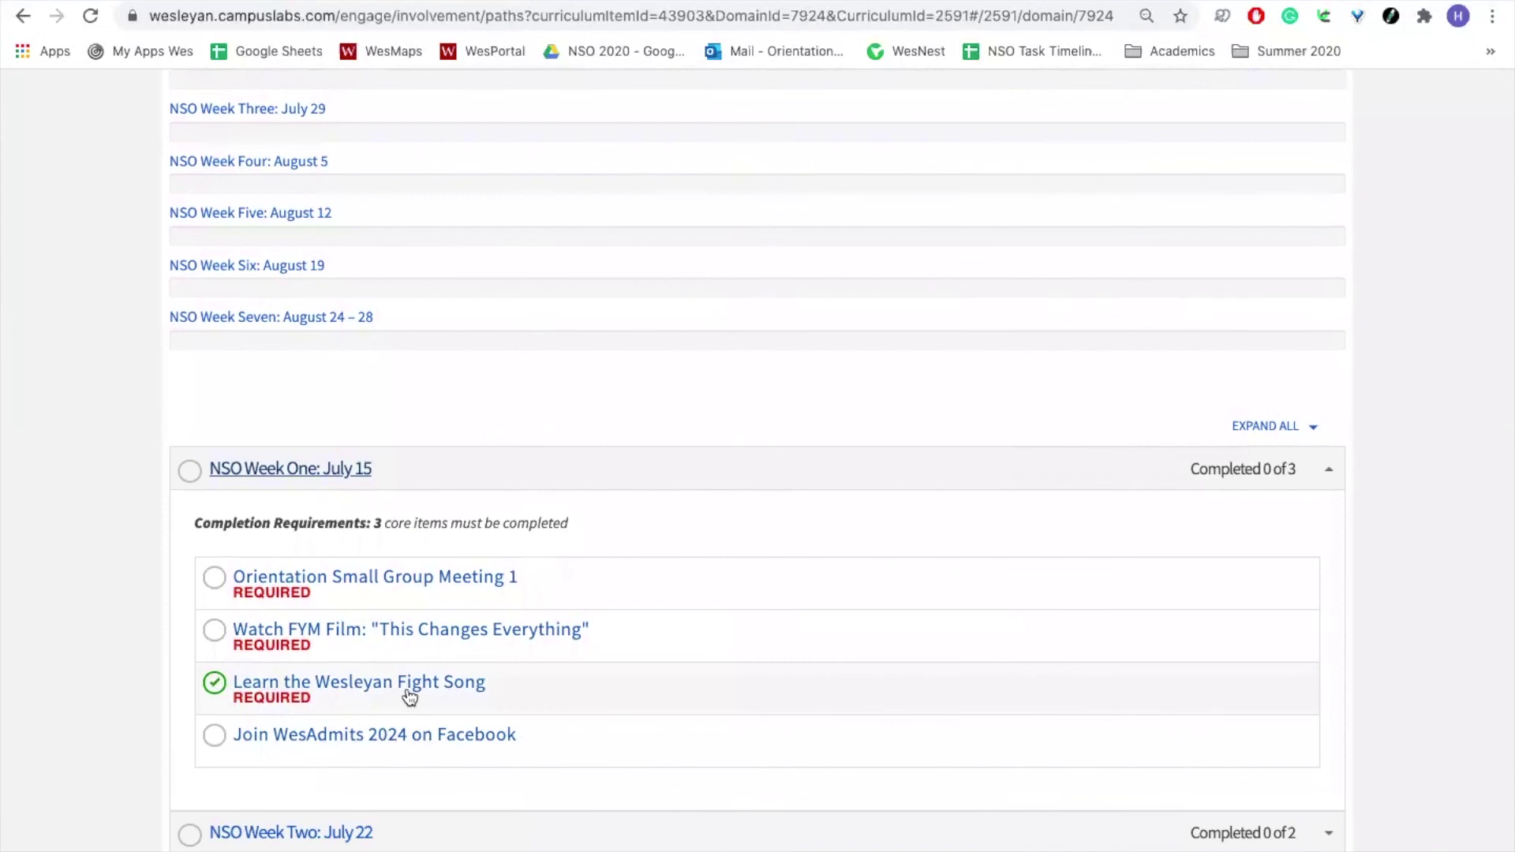
Step: Review the path's overall progress bars and the completion status of each orientation week from Week One to Week Seven
scroll(407, 695, "up", 3)
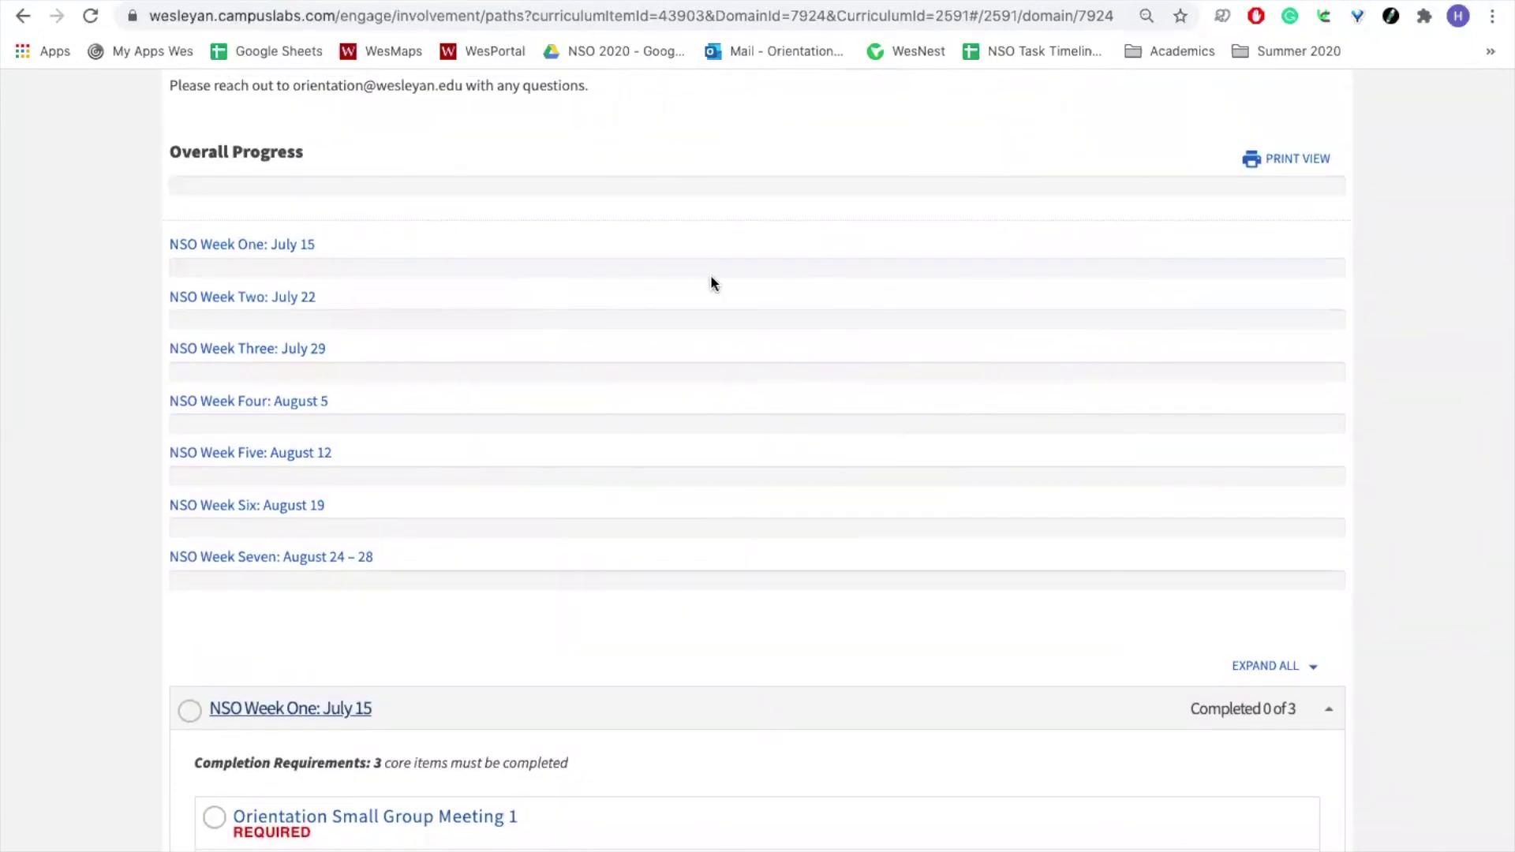
scroll(458, 718, "down", 4)
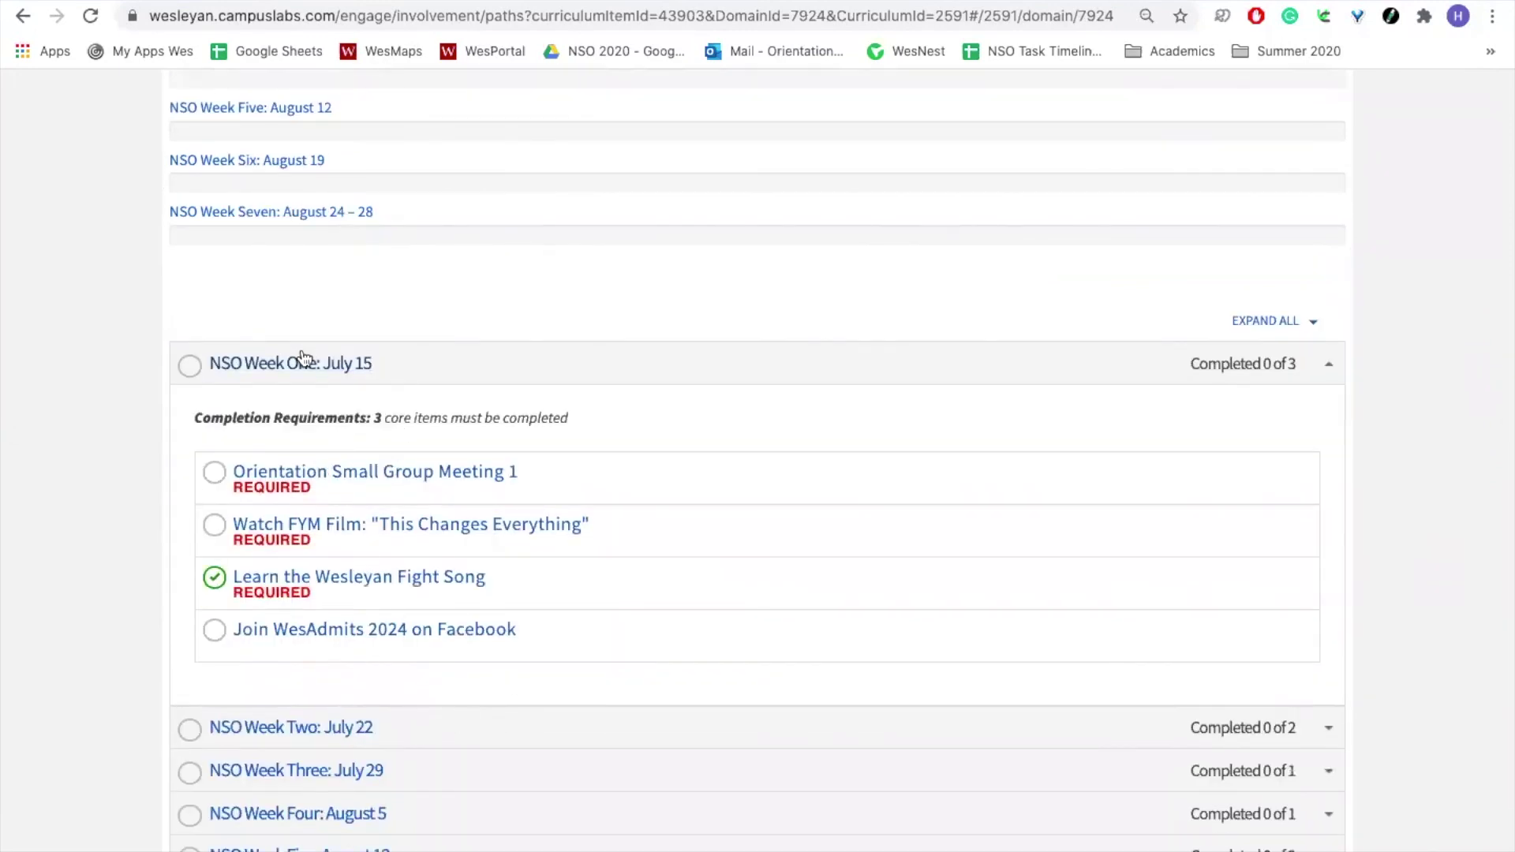
scroll(361, 509, "down", 3)
scroll(362, 512, "up", 4)
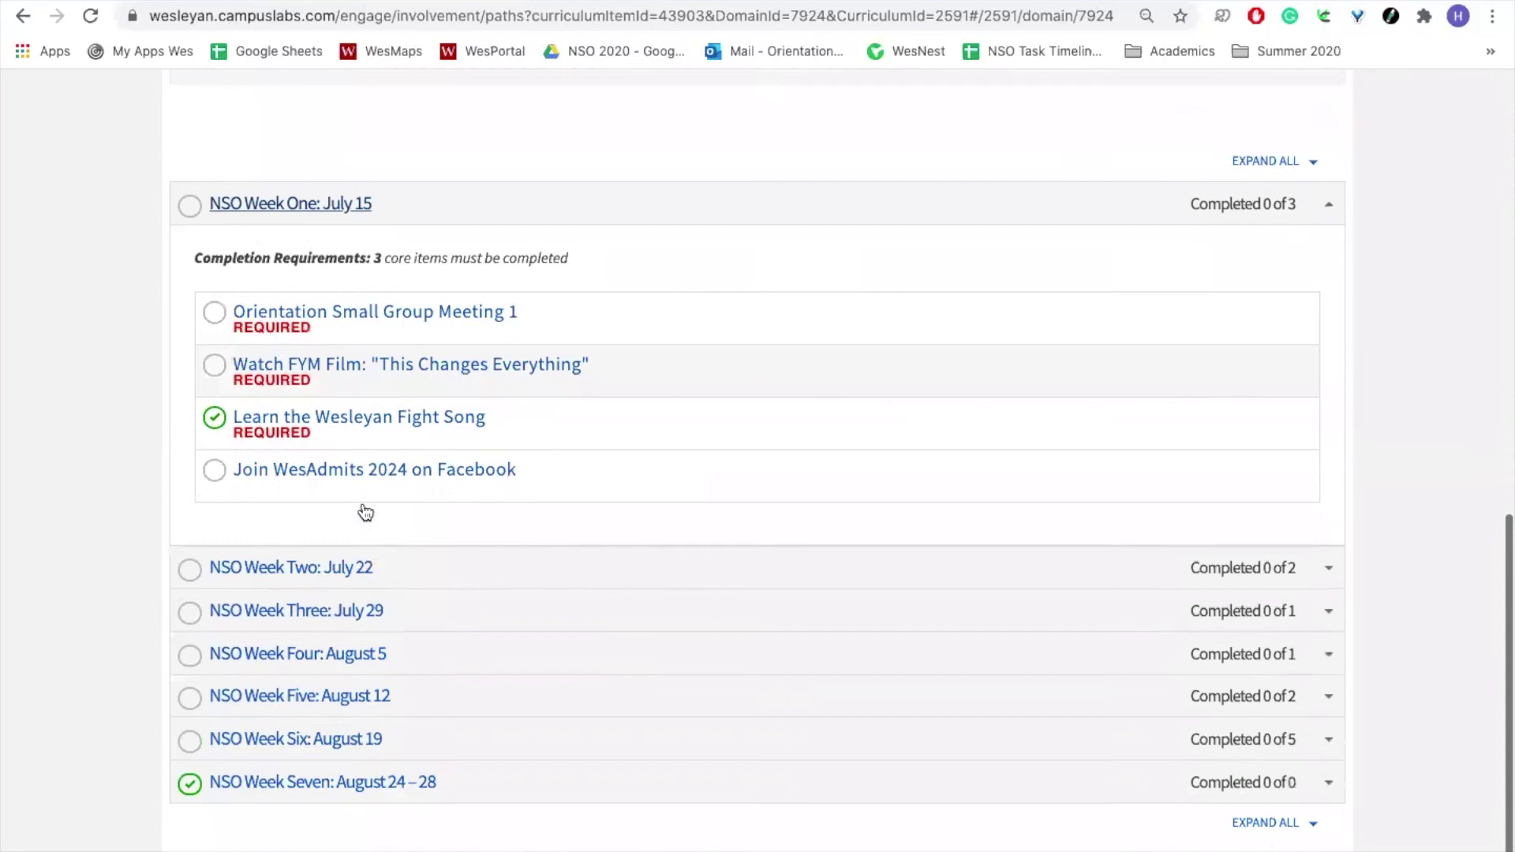
scroll(363, 510, "up", 10)
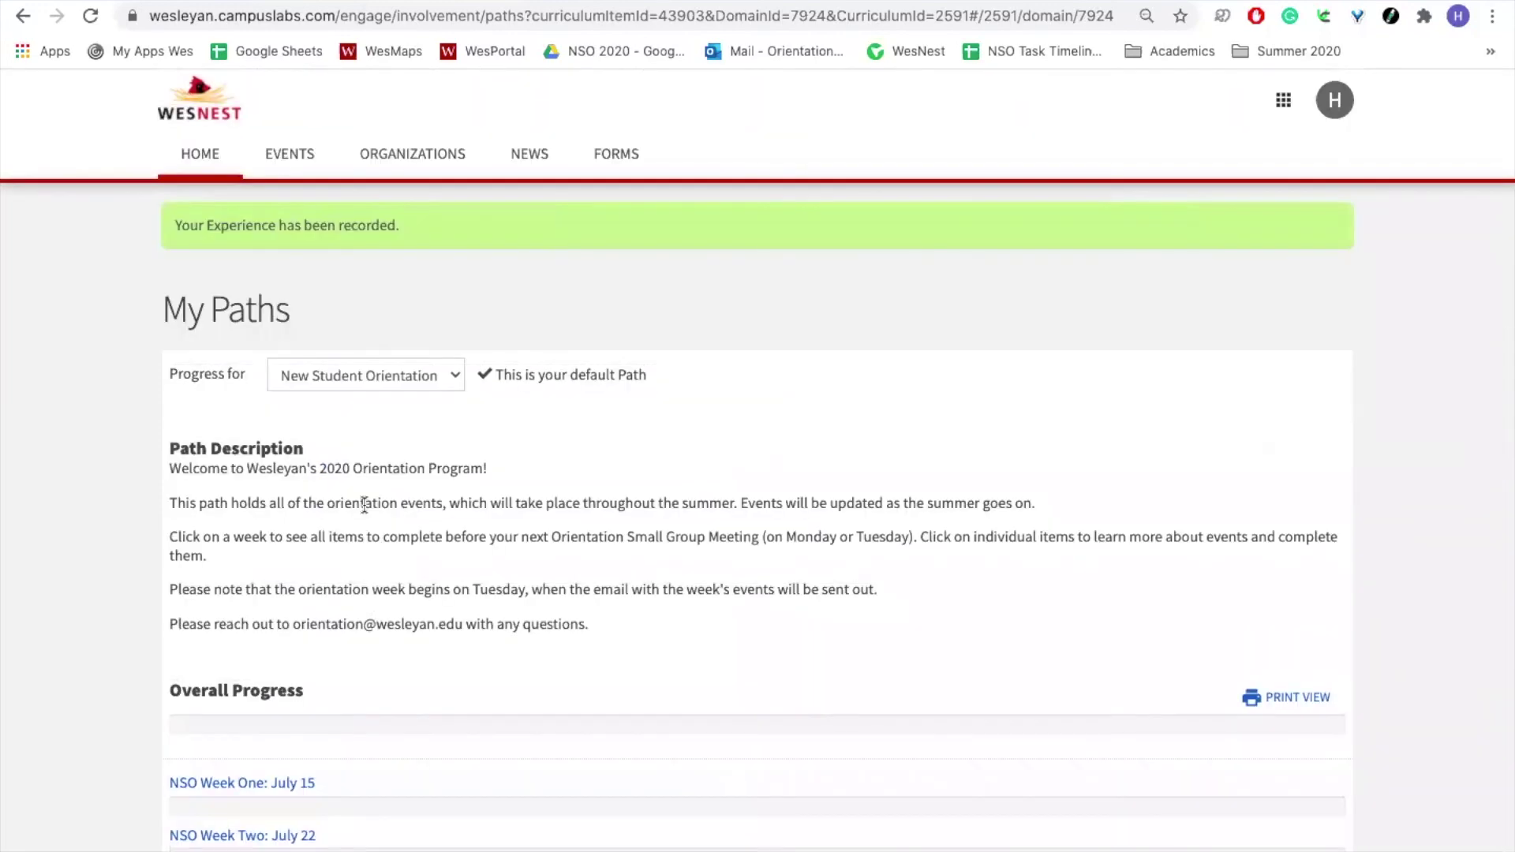